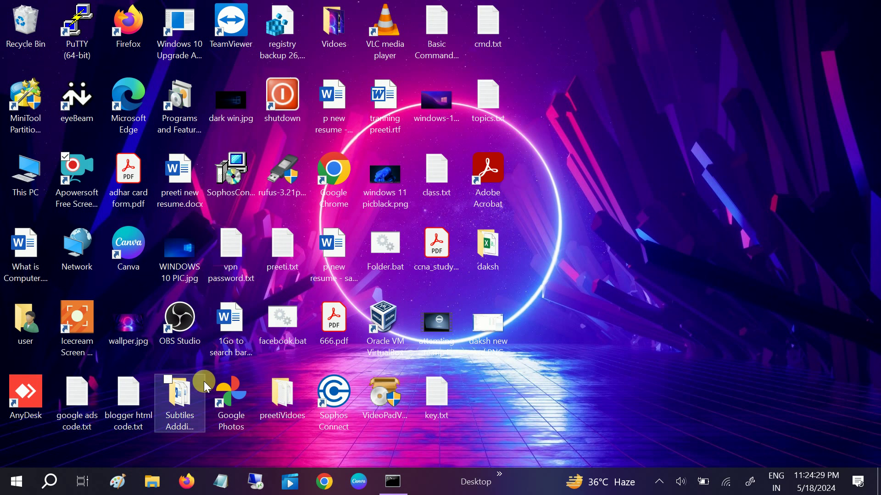
Go to Settings' Accounts sign-in options and expand Windows Hello Fingerprint to see its scanner status
{"action": "left_click", "coordinate": [15, 481]}
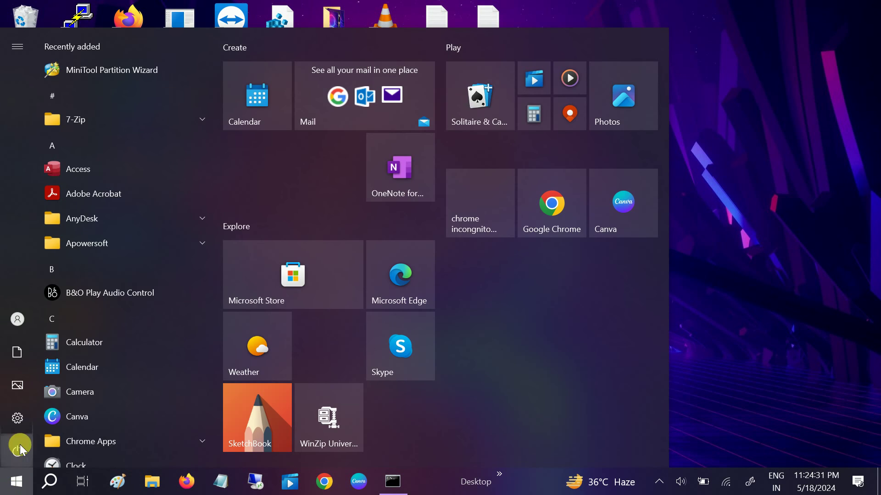
{"action": "mouse_move", "coordinate": [17, 386]}
{"action": "left_click", "coordinate": [13, 424]}
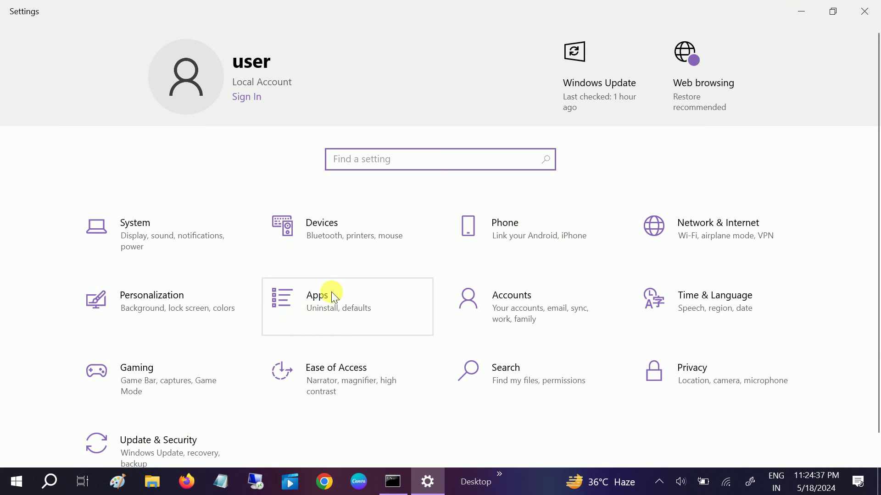
{"action": "left_click", "coordinate": [524, 307]}
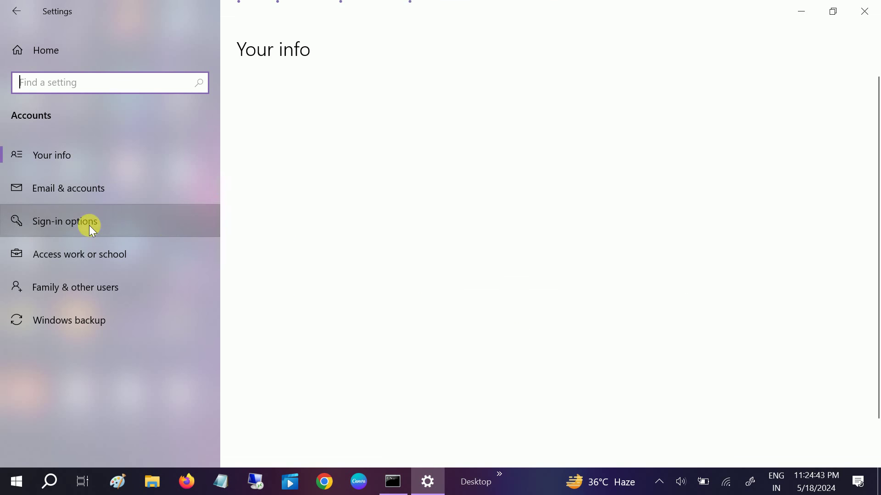
{"action": "left_click", "coordinate": [219, 228]}
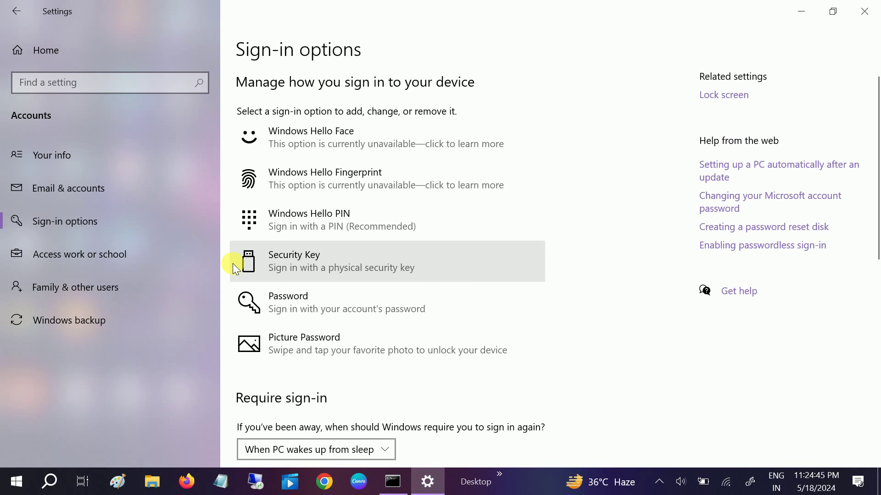
{"action": "left_click", "coordinate": [347, 179]}
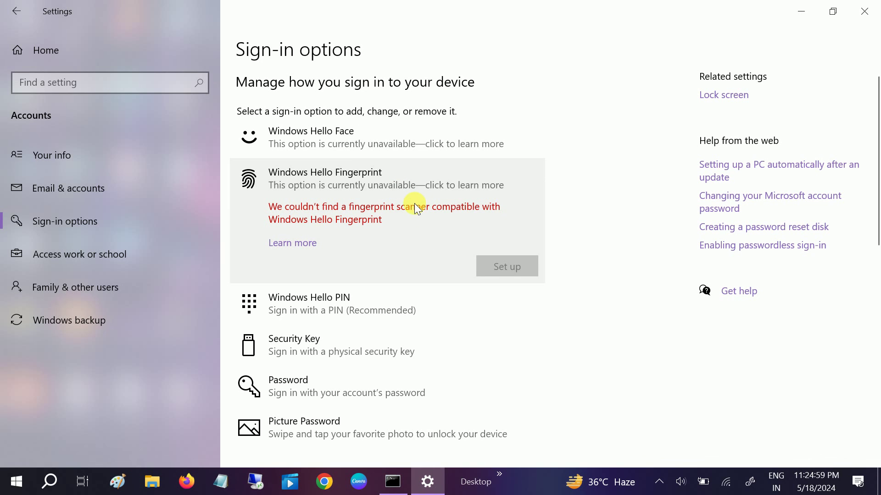
Launch Device Manager from Windows search and position its window beside Settings
{"action": "left_click", "coordinate": [54, 484]}
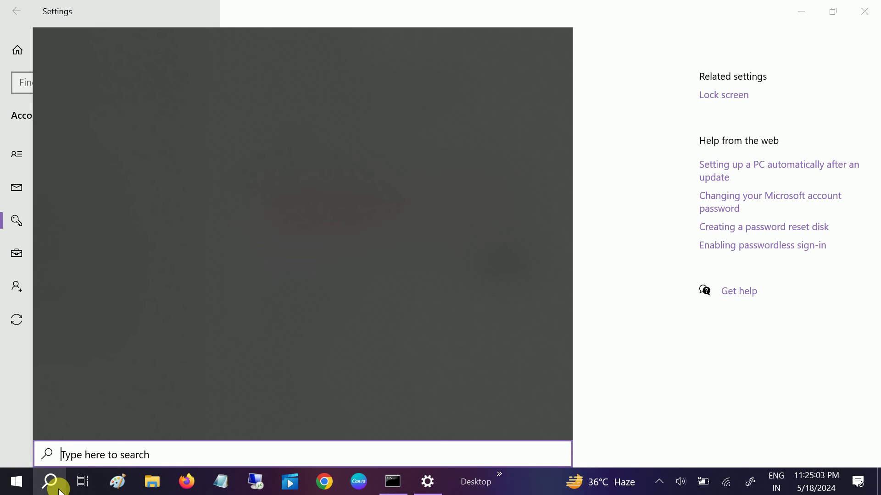
{"action": "type", "text": "devi"}
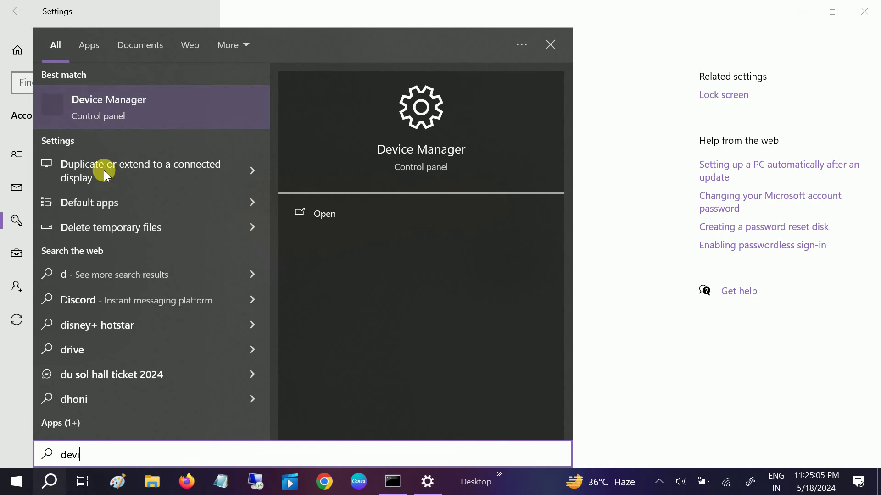
{"action": "left_click", "coordinate": [156, 119]}
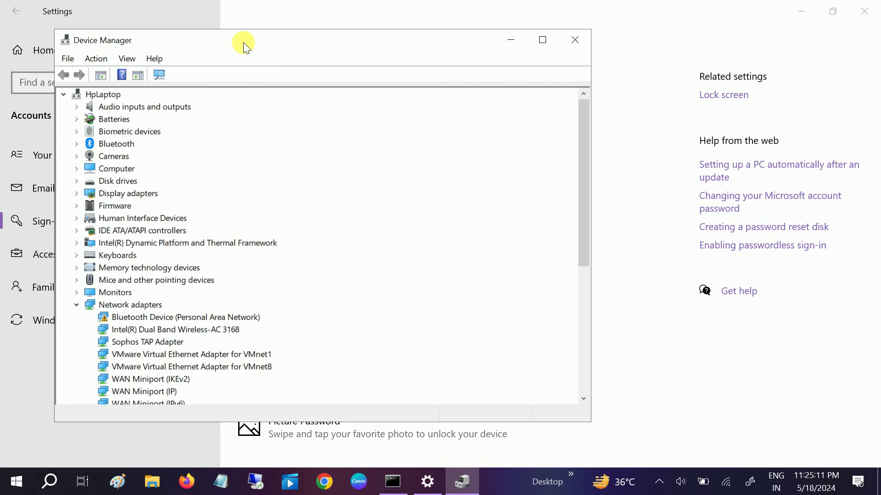
{"action": "left_click_drag", "start_coordinate": [243, 43], "coordinate": [267, 43]}
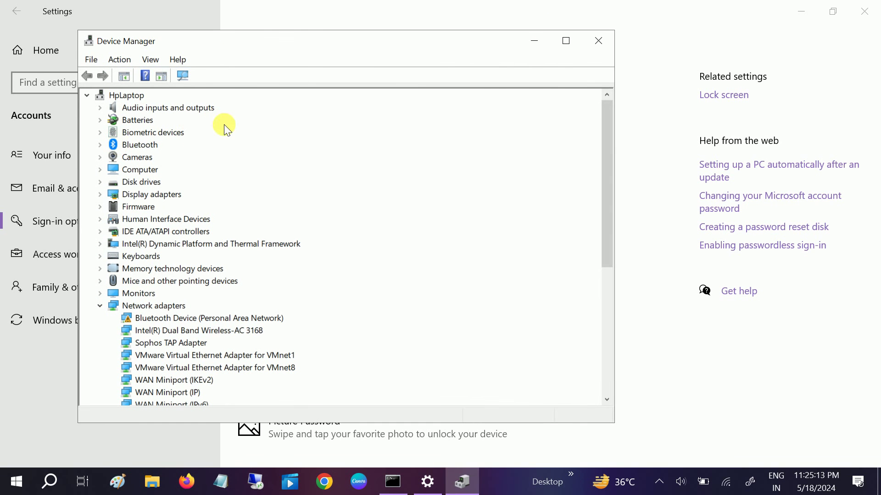
{"action": "left_click", "coordinate": [530, 42]}
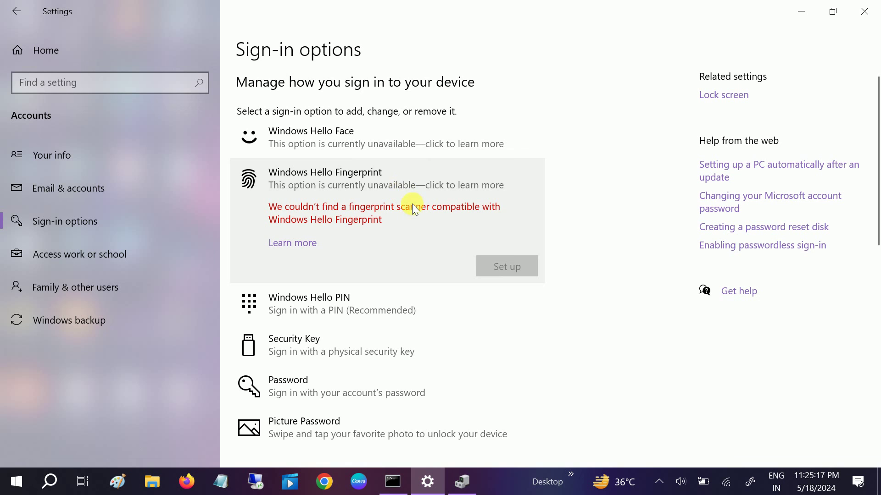
{"action": "left_click", "coordinate": [463, 481]}
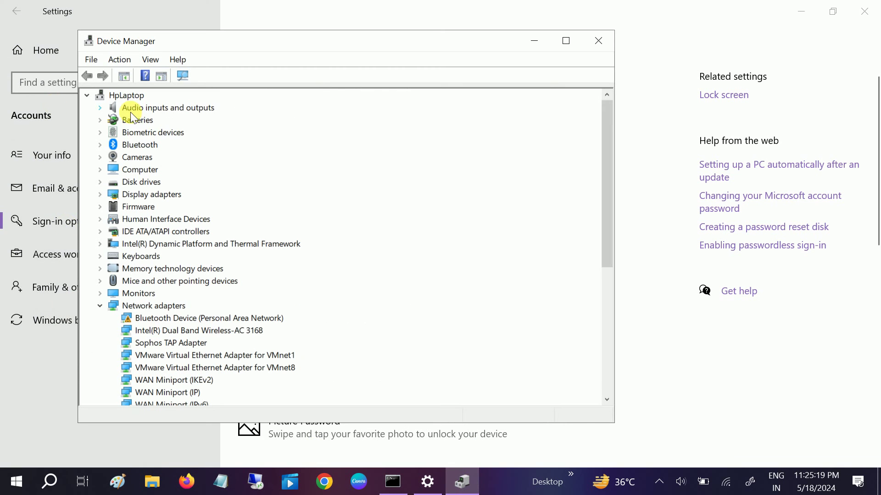
Expand Biometric devices, show hidden devices, and bring up the Windows Hello Face Software Device's menu
{"action": "left_click", "coordinate": [102, 132]}
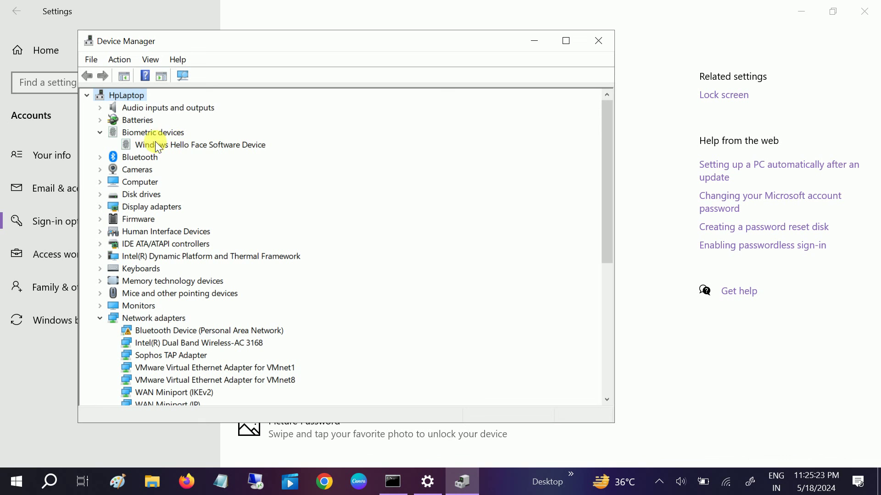
{"action": "left_click", "coordinate": [148, 61]}
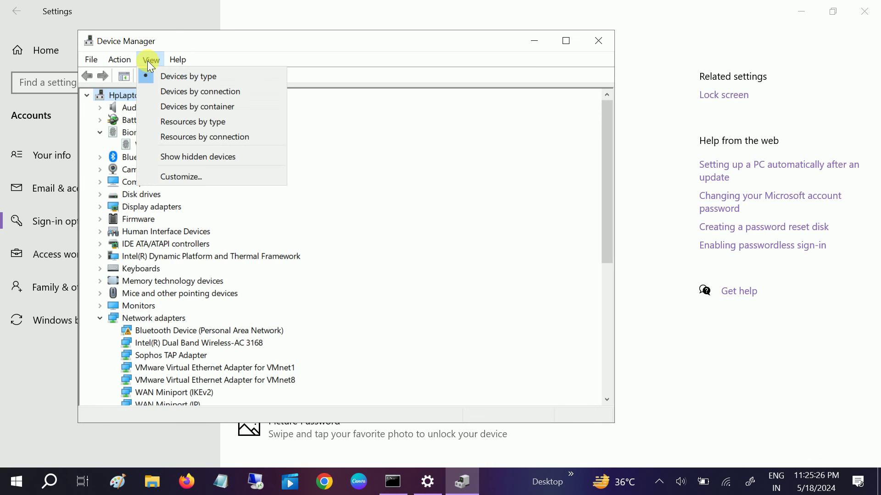
{"action": "left_click", "coordinate": [208, 158]}
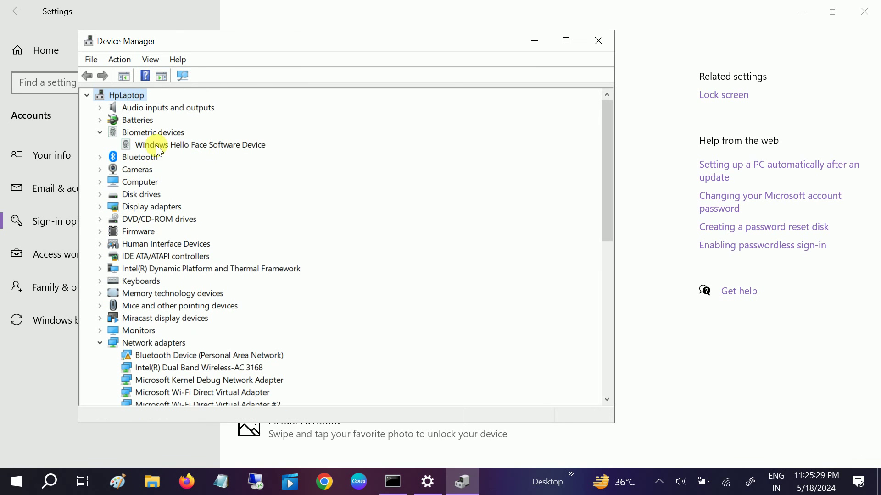
{"action": "left_click", "coordinate": [195, 147]}
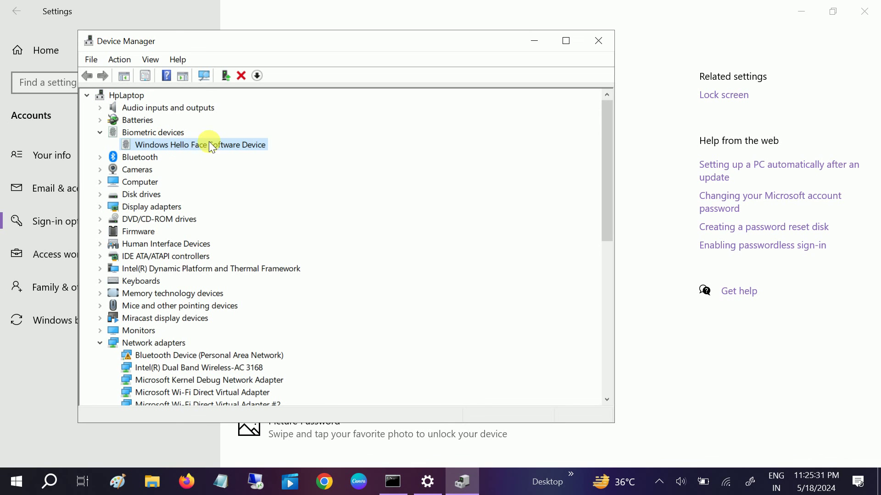
{"action": "right_click", "coordinate": [213, 144]}
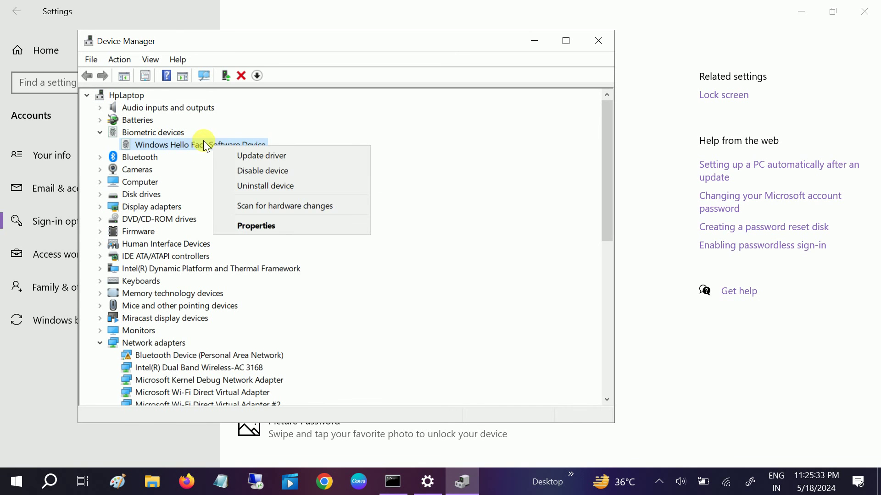
Manually install driver version 10.0.19041.3570 for the Windows Hello Face Software Device
{"action": "left_click", "coordinate": [261, 153]}
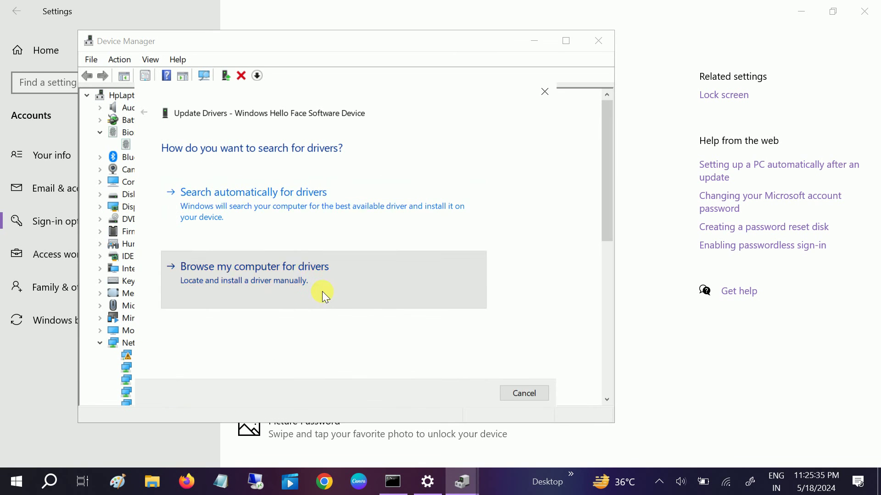
{"action": "left_click", "coordinate": [320, 291]}
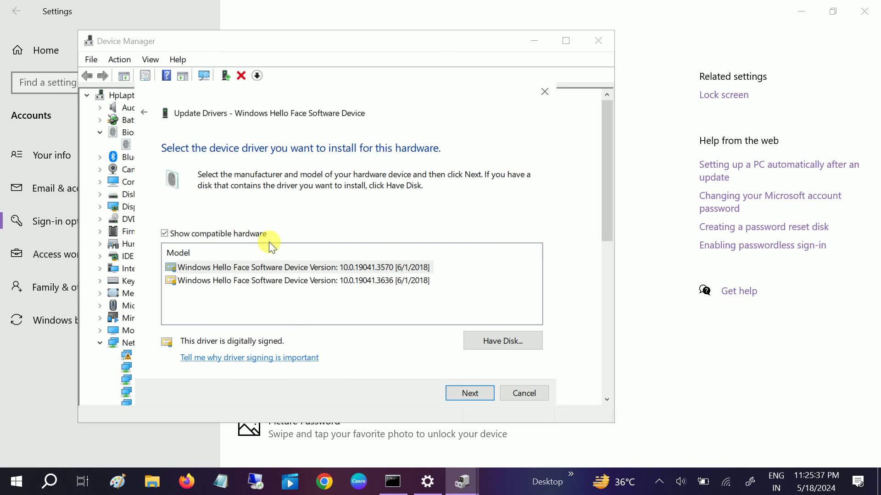
{"action": "left_click", "coordinate": [329, 269]}
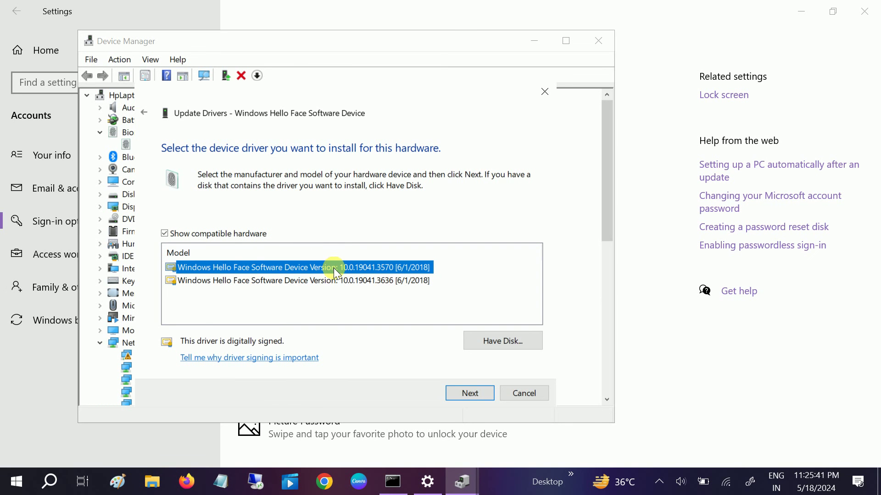
{"action": "left_click", "coordinate": [474, 394]}
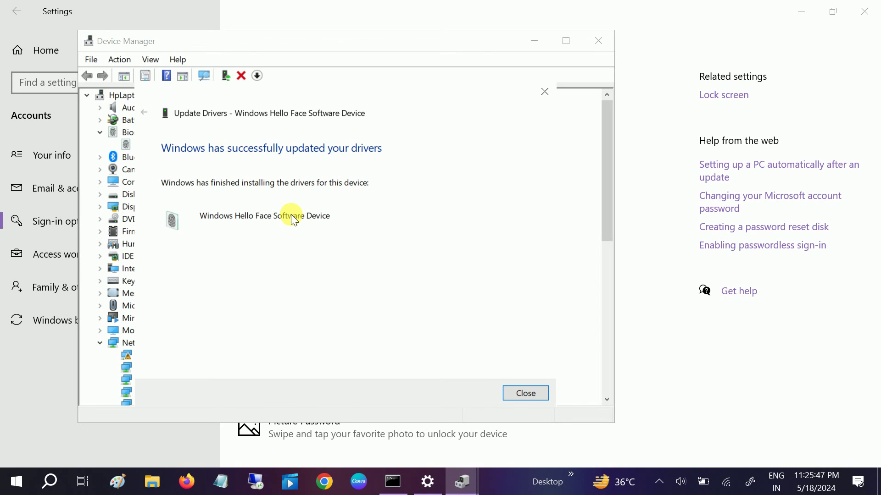
{"action": "left_click", "coordinate": [521, 393]}
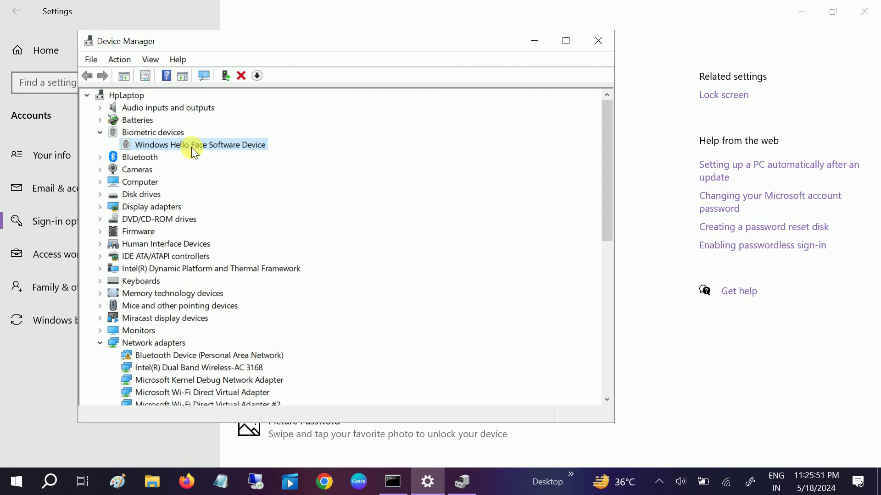
Let Windows automatically update the Windows Hello Face driver, then minimize Device Manager
{"action": "right_click", "coordinate": [191, 148]}
{"action": "left_click", "coordinate": [231, 162]}
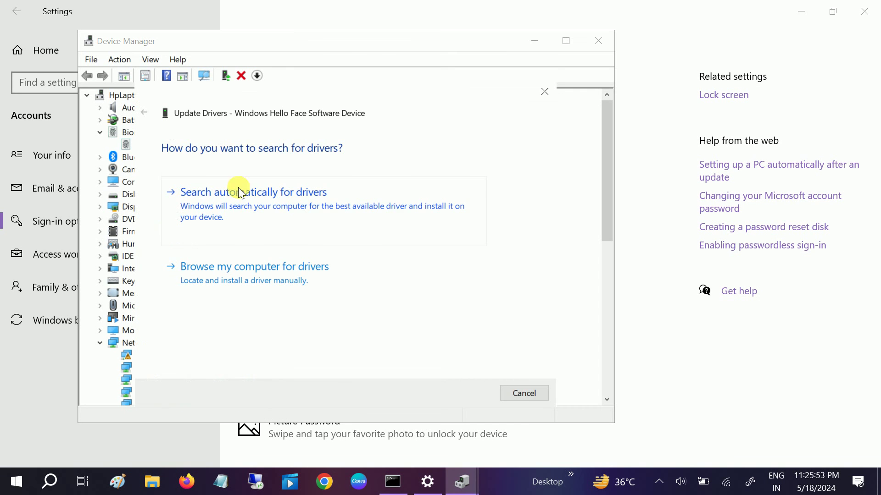
{"action": "left_click", "coordinate": [316, 205]}
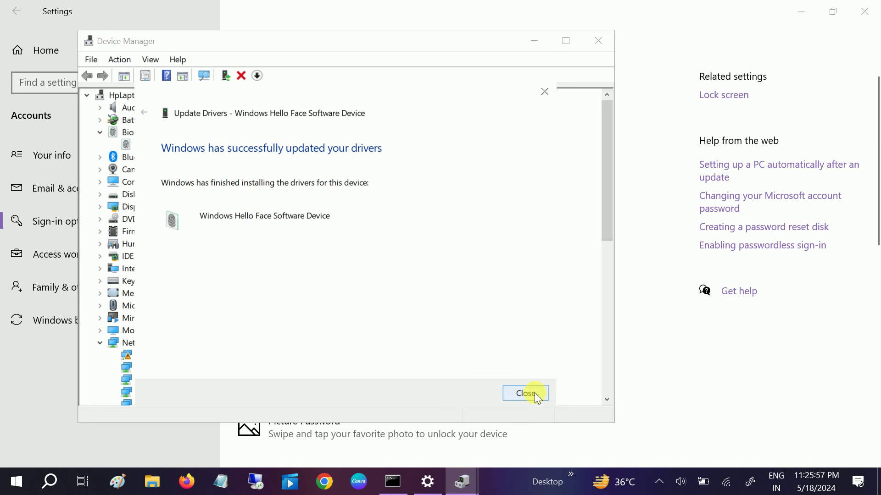
{"action": "left_click", "coordinate": [535, 393]}
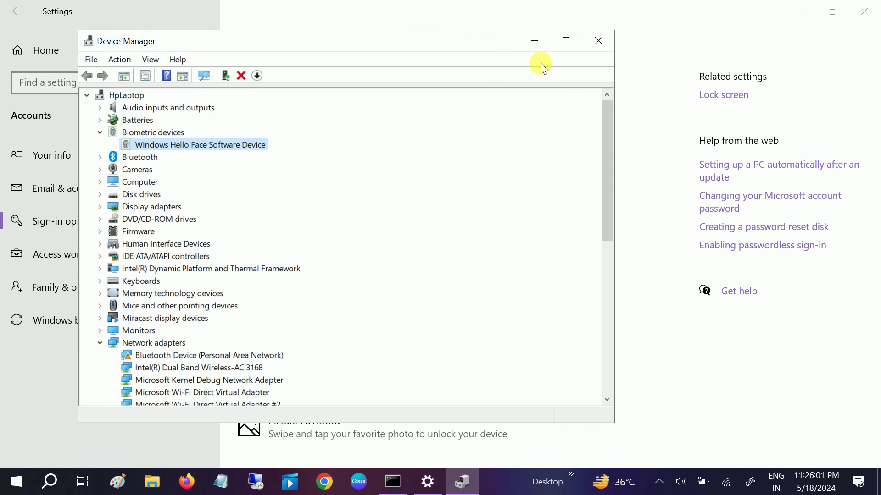
{"action": "left_click", "coordinate": [534, 40]}
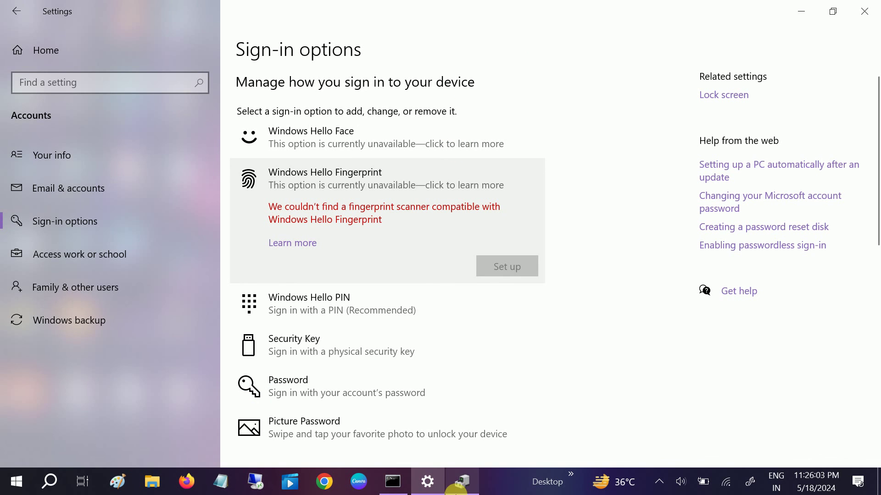
Disable the Windows Hello Face Software Device with confirmation, then enable it again
{"action": "left_click", "coordinate": [461, 483]}
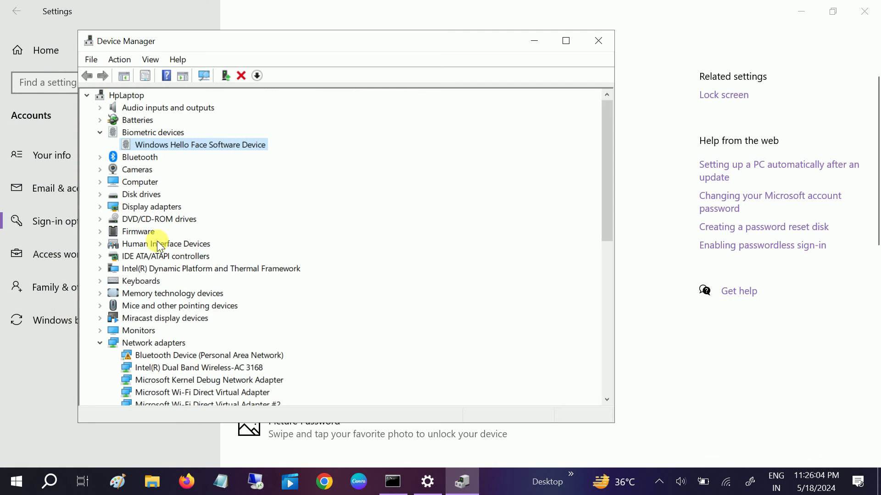
{"action": "right_click", "coordinate": [210, 146]}
{"action": "left_click", "coordinate": [249, 170]}
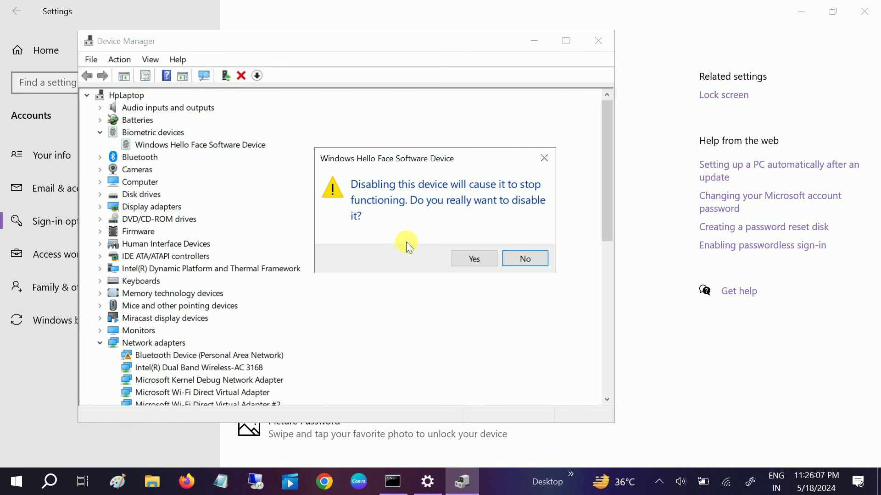
{"action": "left_click", "coordinate": [492, 260]}
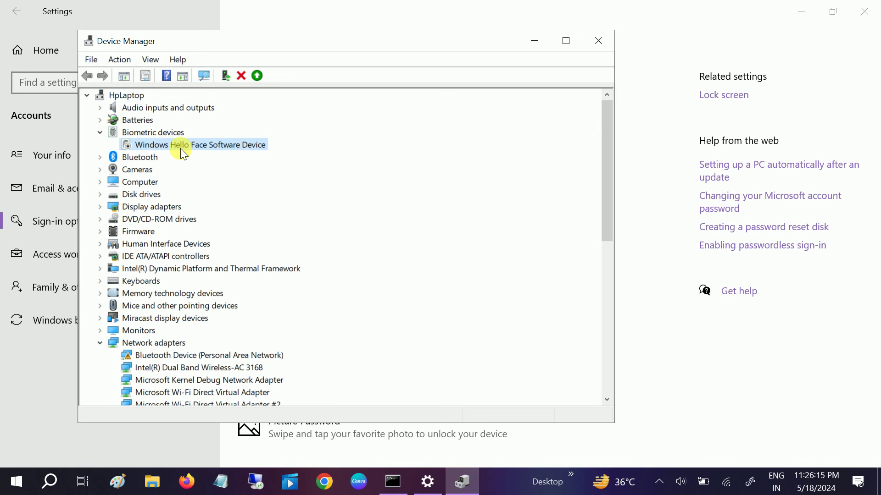
{"action": "right_click", "coordinate": [207, 145]}
{"action": "left_click", "coordinate": [250, 171]}
Review the Events tab in the Windows Hello Face Software Device's properties
{"action": "right_click", "coordinate": [175, 142]}
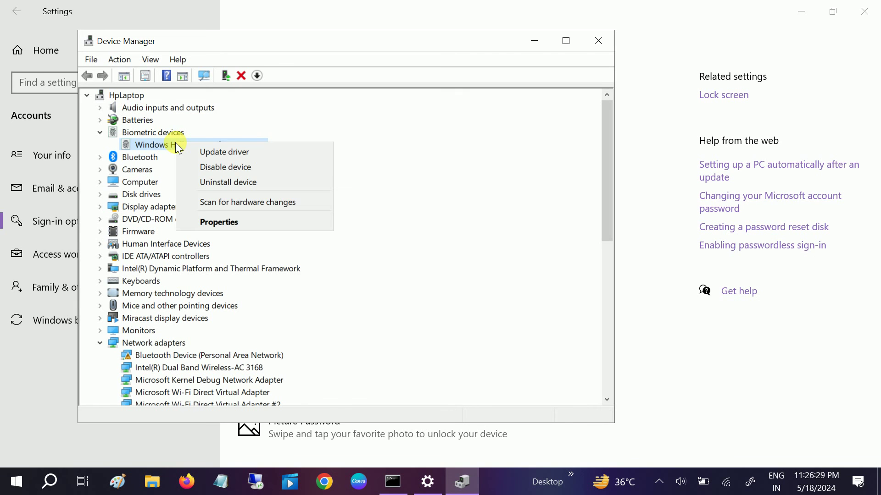
{"action": "left_click", "coordinate": [213, 219]}
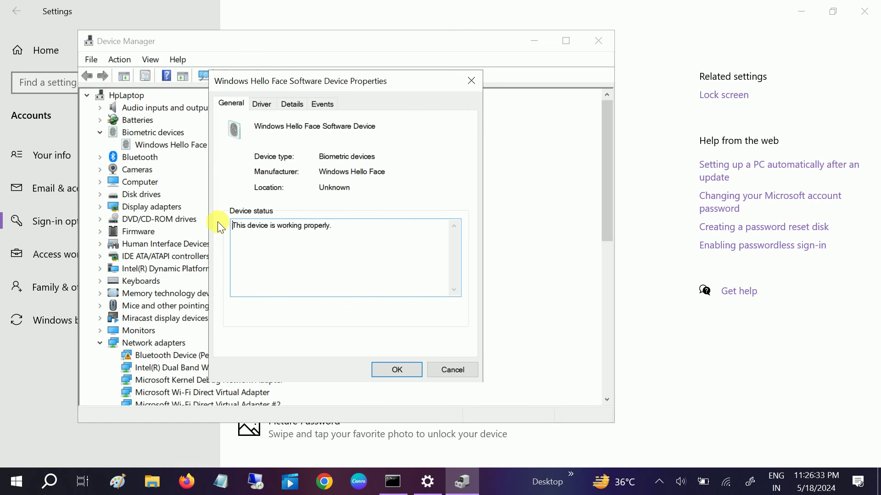
{"action": "left_click", "coordinate": [321, 105]}
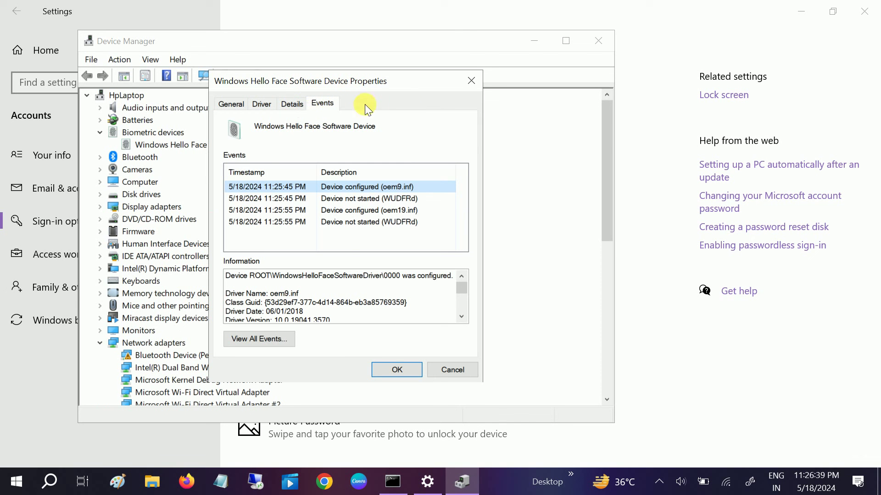
{"action": "left_click", "coordinate": [473, 80]}
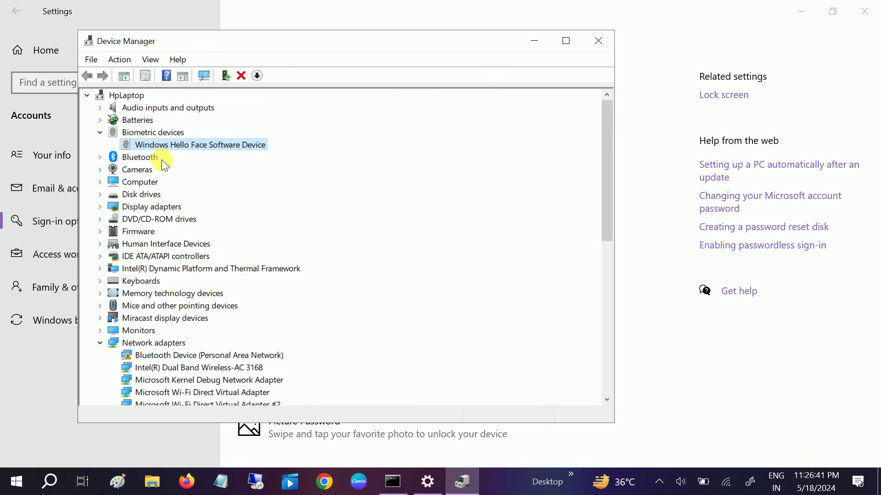
View the properties of Bluetooth Device (RFCOMM Protocol TDI)
{"action": "left_click", "coordinate": [103, 156]}
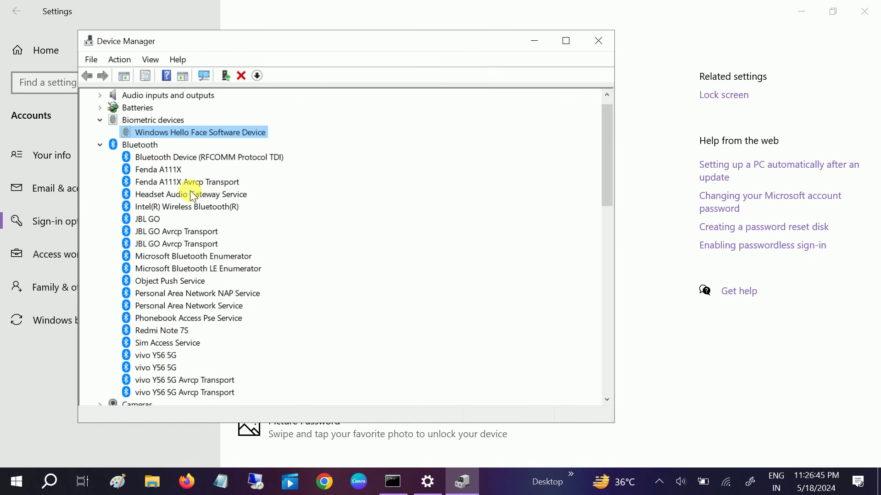
{"action": "left_click", "coordinate": [229, 159]}
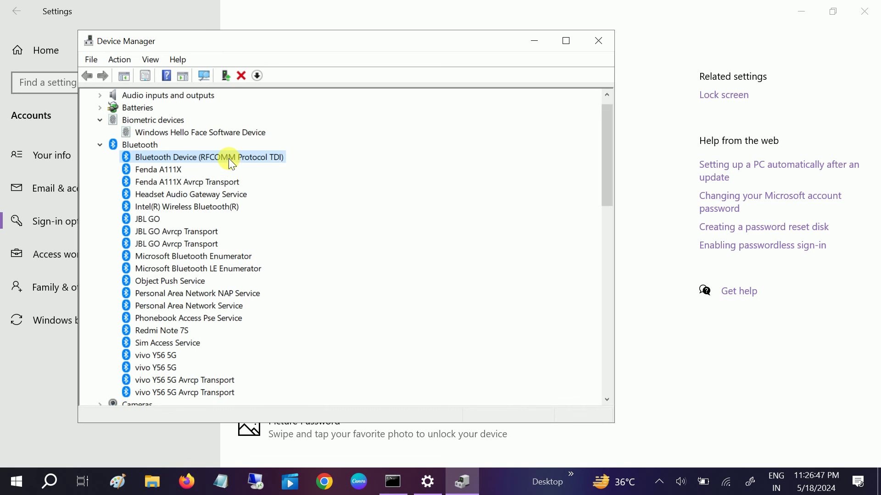
{"action": "right_click", "coordinate": [229, 158]}
{"action": "left_click", "coordinate": [272, 239]}
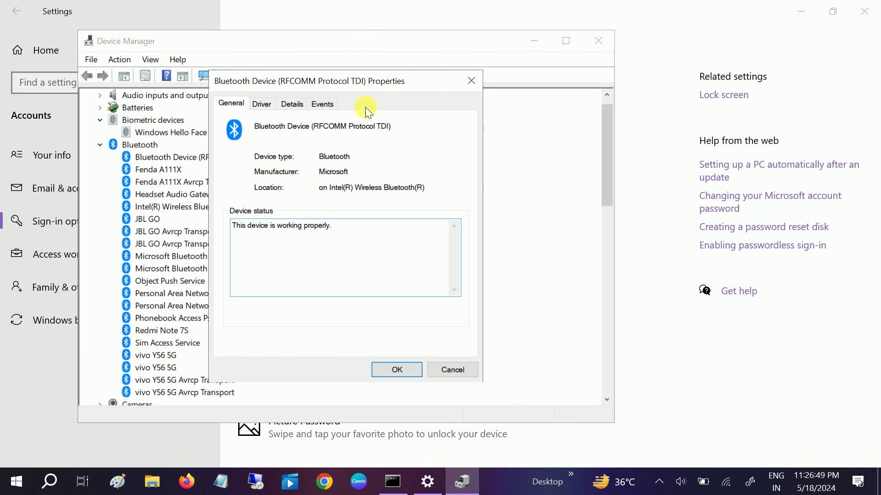
{"action": "left_click", "coordinate": [470, 79]}
{"action": "left_click", "coordinate": [100, 146]}
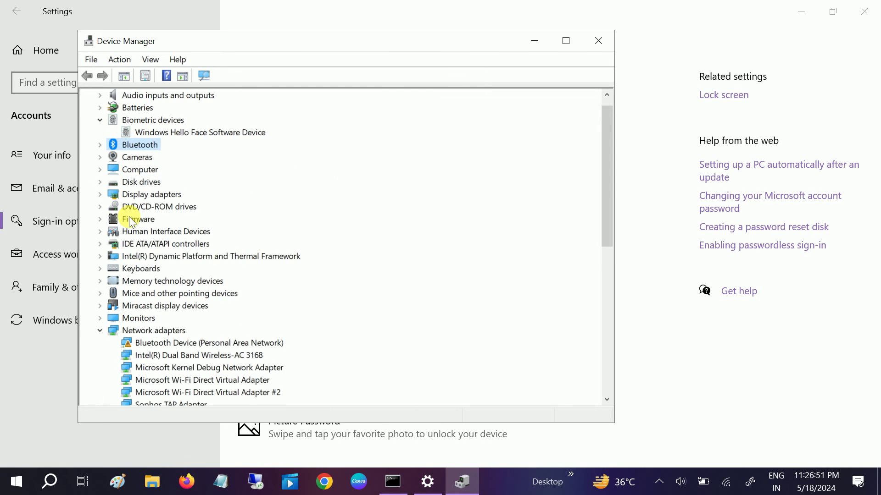
{"action": "scroll", "coordinate": [131, 219], "scroll_direction": "down", "scroll_amount": 1}
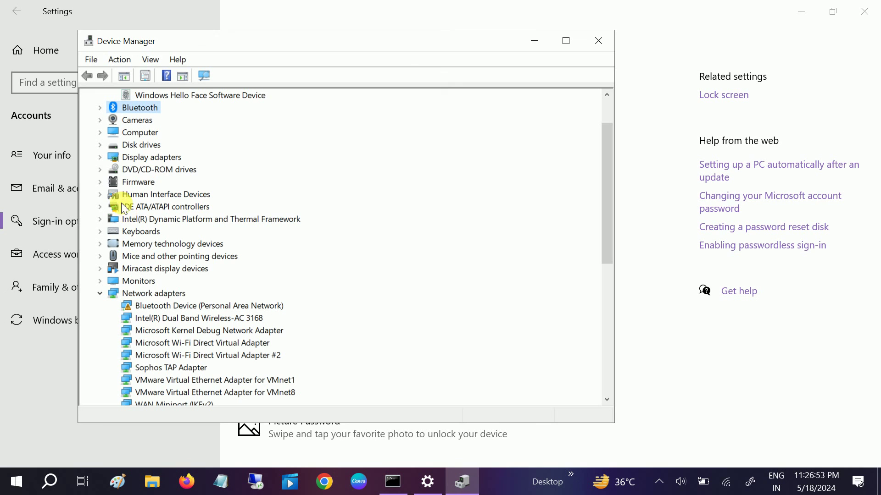
Check the Resources and Events tabs of the Intel(R) HD Graphics 620 adapter
{"action": "left_click", "coordinate": [100, 157]}
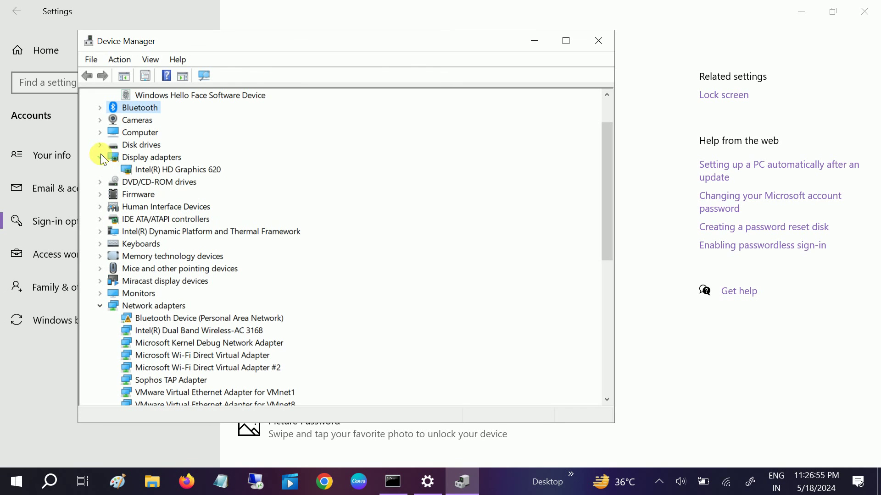
{"action": "left_click", "coordinate": [166, 169]}
{"action": "right_click", "coordinate": [167, 167]}
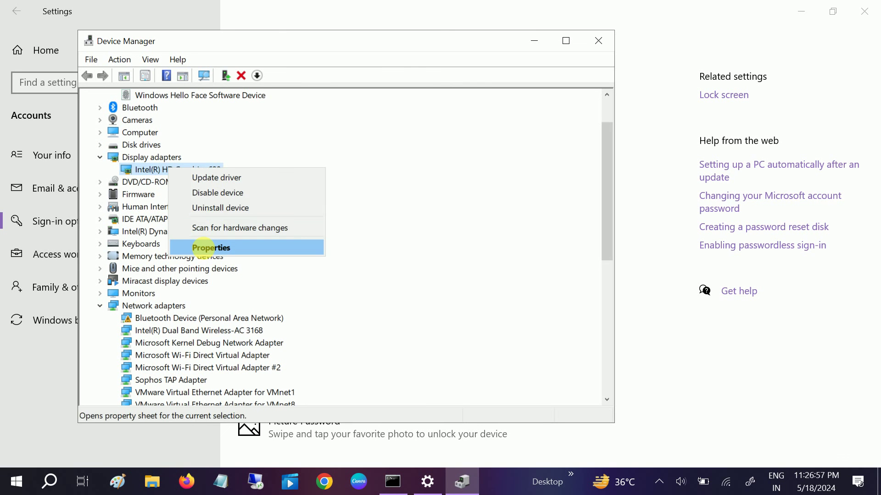
{"action": "left_click", "coordinate": [200, 247]}
{"action": "left_click", "coordinate": [355, 107]}
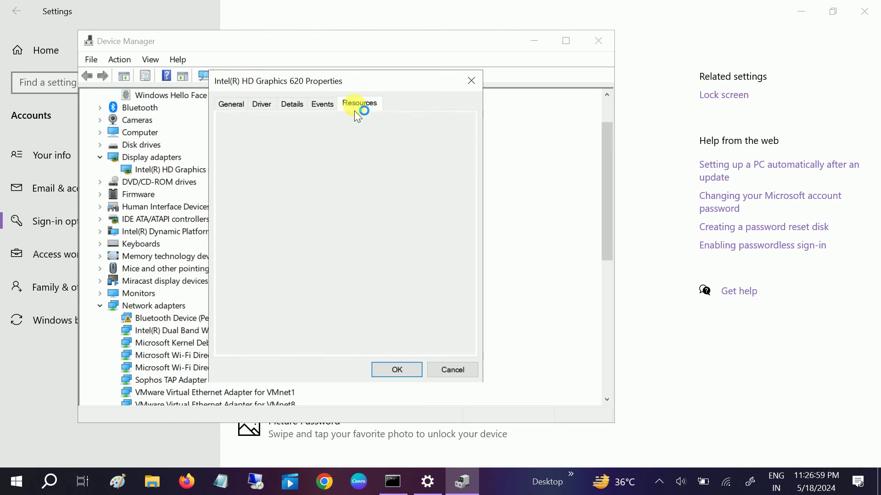
{"action": "left_click", "coordinate": [311, 110]}
{"action": "left_click", "coordinate": [470, 82]}
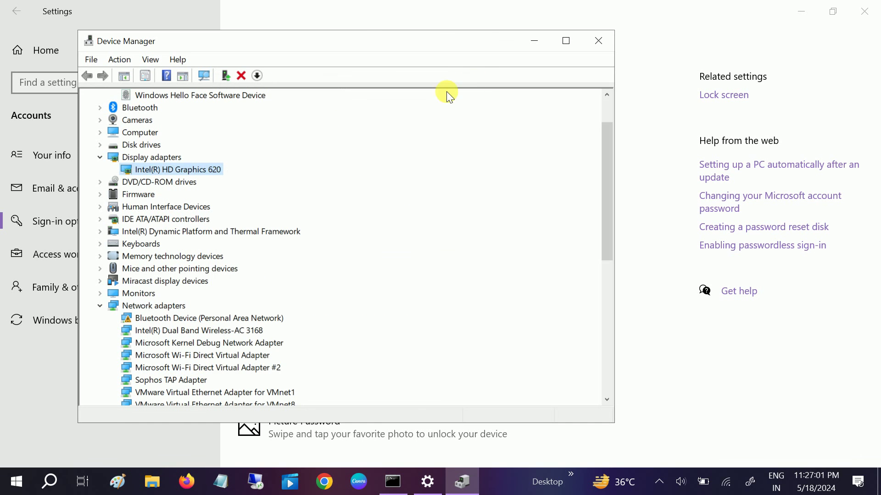
{"action": "left_click", "coordinate": [102, 156]}
{"action": "scroll", "coordinate": [131, 190], "scroll_direction": "down", "scroll_amount": 1}
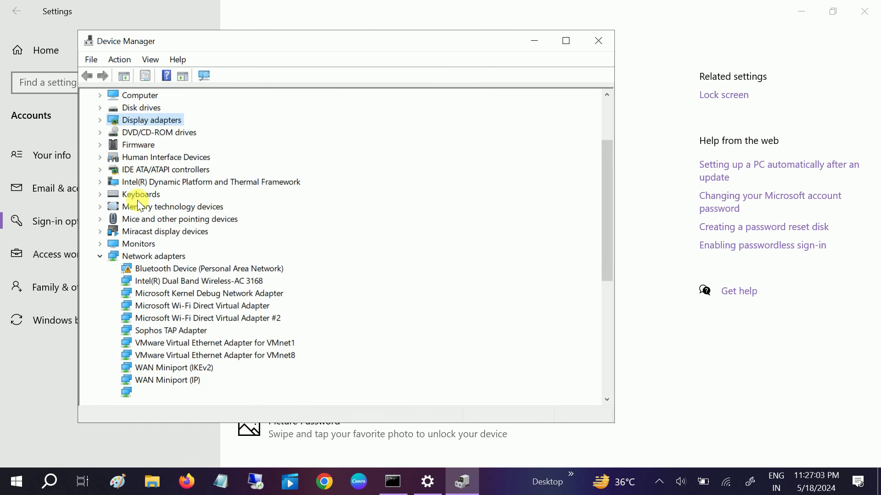
{"action": "scroll", "coordinate": [145, 227], "scroll_direction": "down", "scroll_amount": 1}
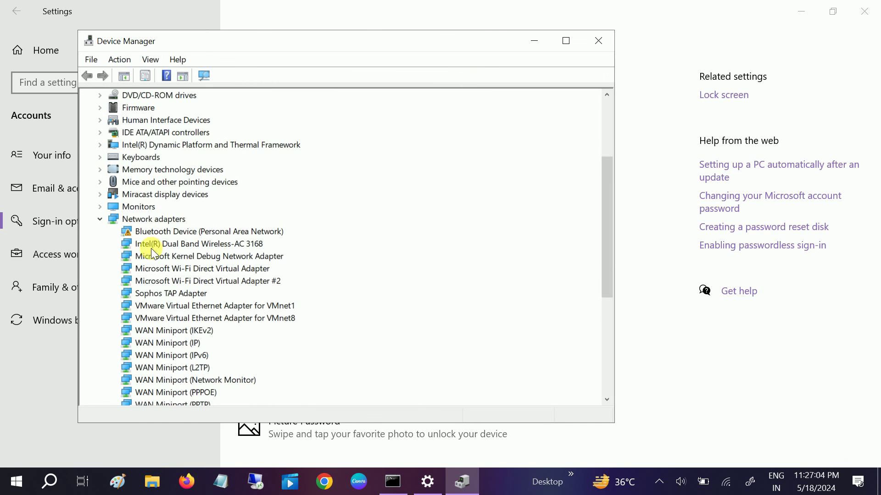
Allow Windows to turn off the Intel Dual Band Wireless-AC 3168 adapter to save power
{"action": "left_click", "coordinate": [220, 256]}
{"action": "right_click", "coordinate": [199, 243]}
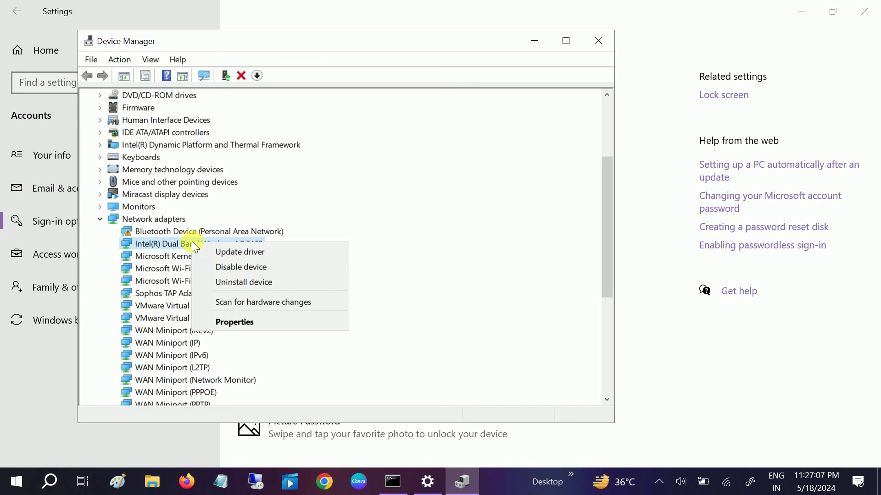
{"action": "left_click", "coordinate": [230, 323]}
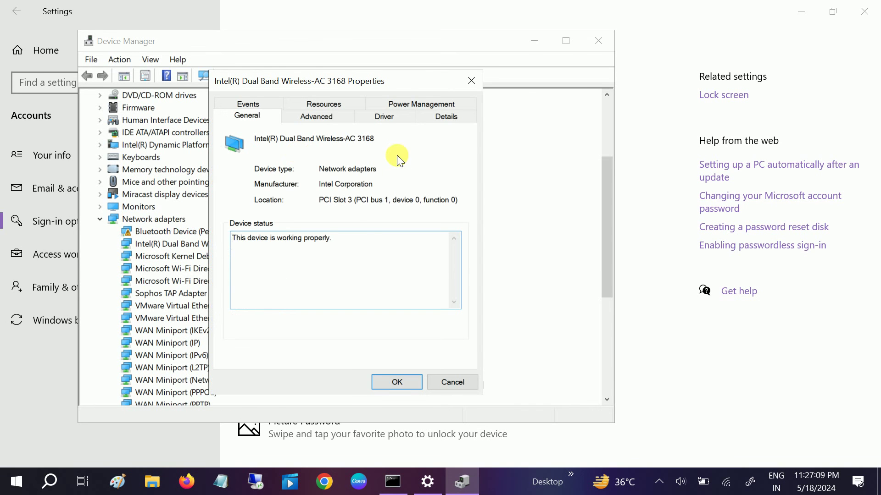
{"action": "left_click", "coordinate": [418, 104]}
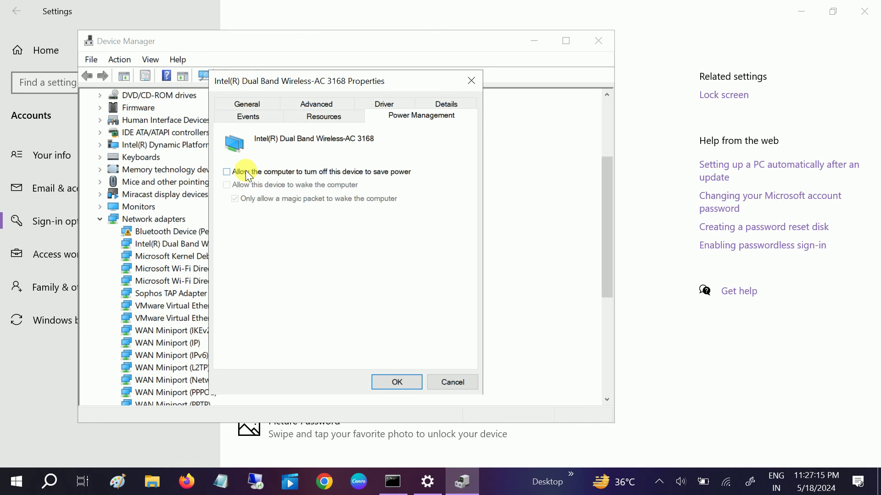
{"action": "left_click", "coordinate": [227, 173]}
{"action": "left_click", "coordinate": [396, 382]}
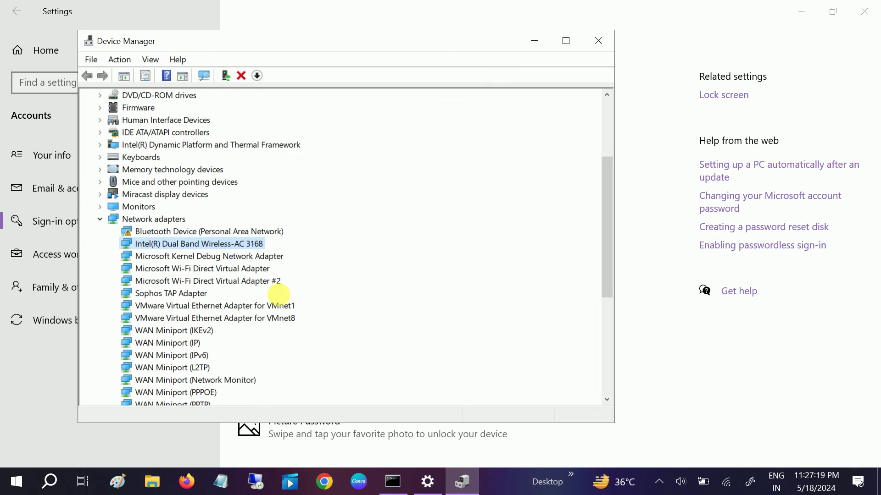
{"action": "scroll", "coordinate": [133, 135], "scroll_direction": "up", "scroll_amount": 2}
{"action": "scroll", "coordinate": [126, 189], "scroll_direction": "up", "scroll_amount": 1}
{"action": "scroll", "coordinate": [157, 184], "scroll_direction": "up", "scroll_amount": 1}
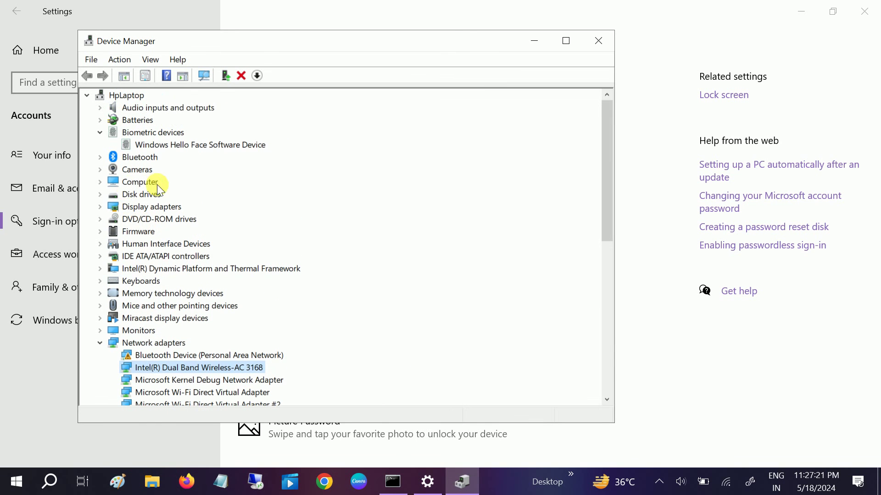
Roll the Windows Hello Face driver back to 10.0.19041.3570, giving a reason, and close its properties
{"action": "left_click", "coordinate": [160, 148]}
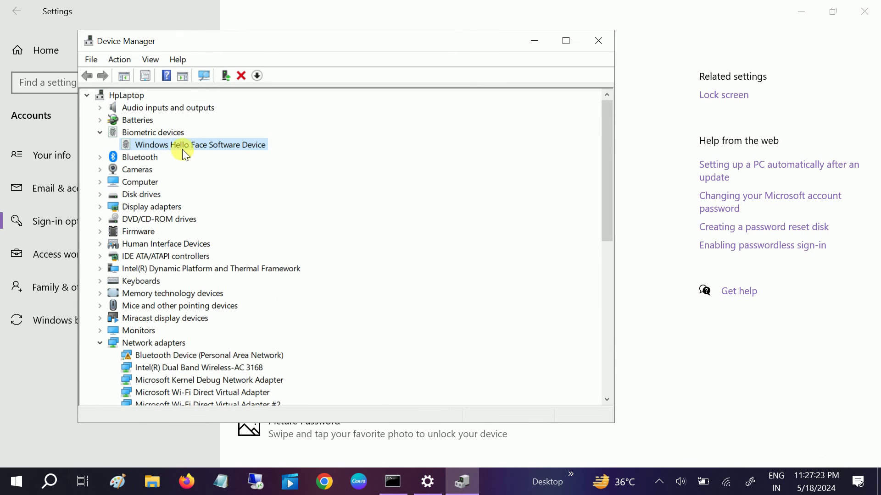
{"action": "right_click", "coordinate": [182, 144]}
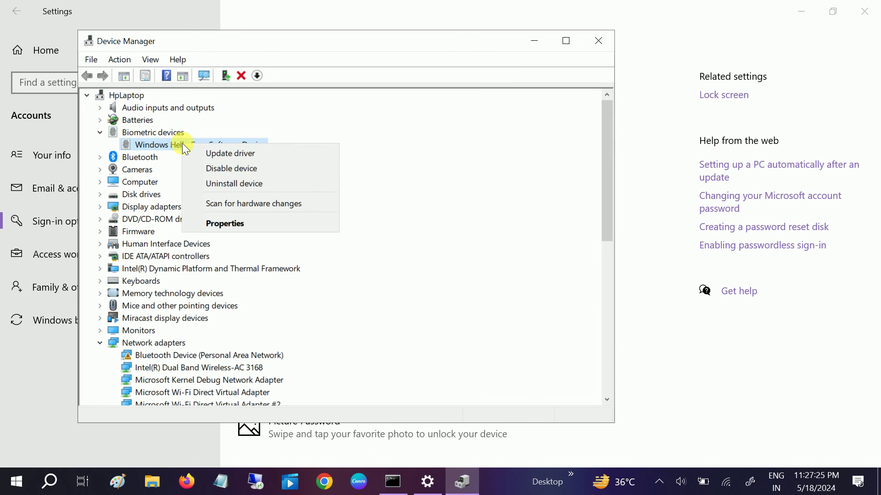
{"action": "left_click", "coordinate": [225, 223]}
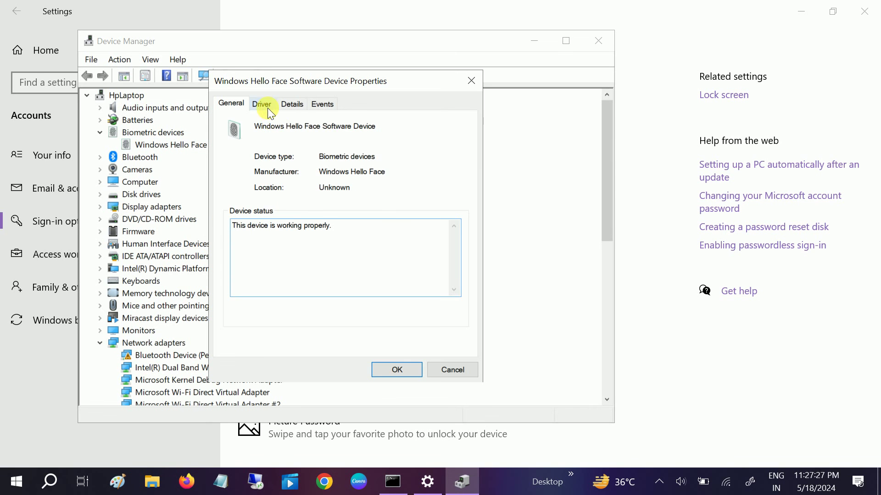
{"action": "left_click", "coordinate": [265, 106]}
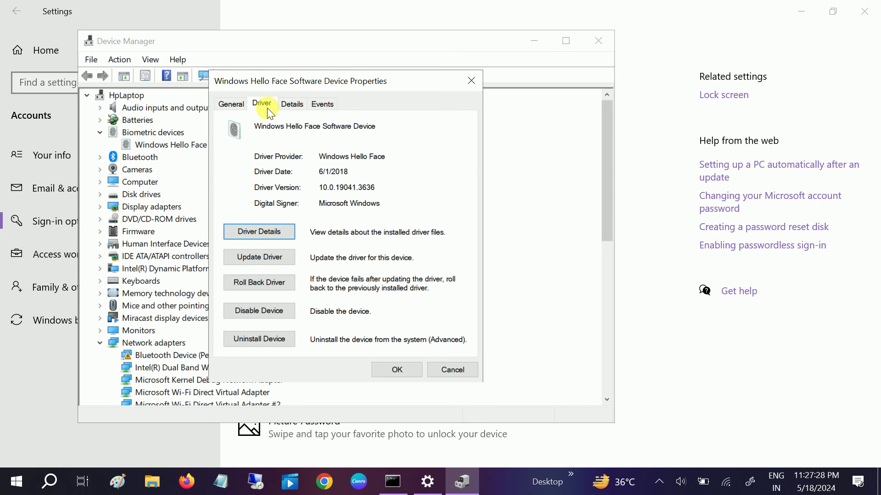
{"action": "left_click", "coordinate": [261, 284]}
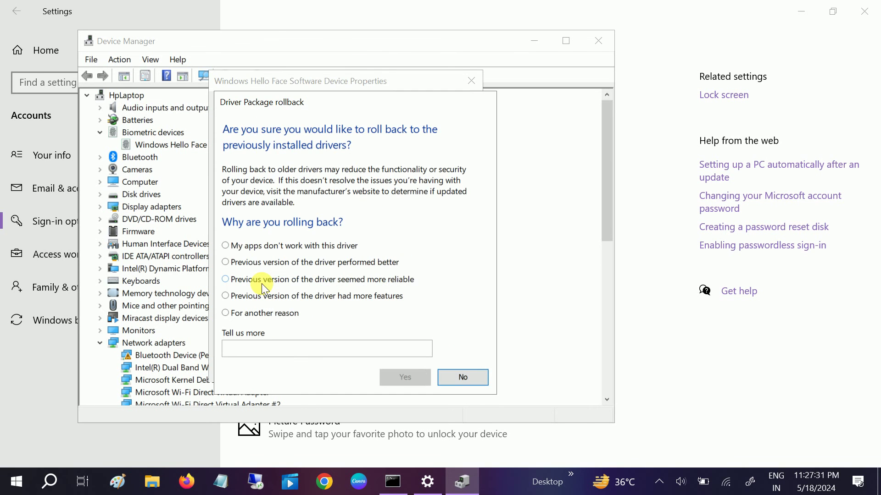
{"action": "left_click", "coordinate": [227, 246]}
{"action": "left_click", "coordinate": [393, 377]}
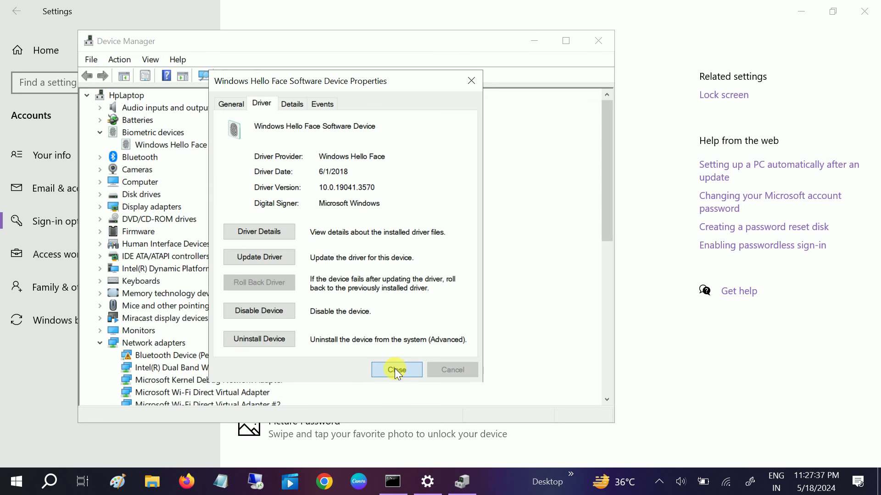
{"action": "left_click", "coordinate": [394, 368]}
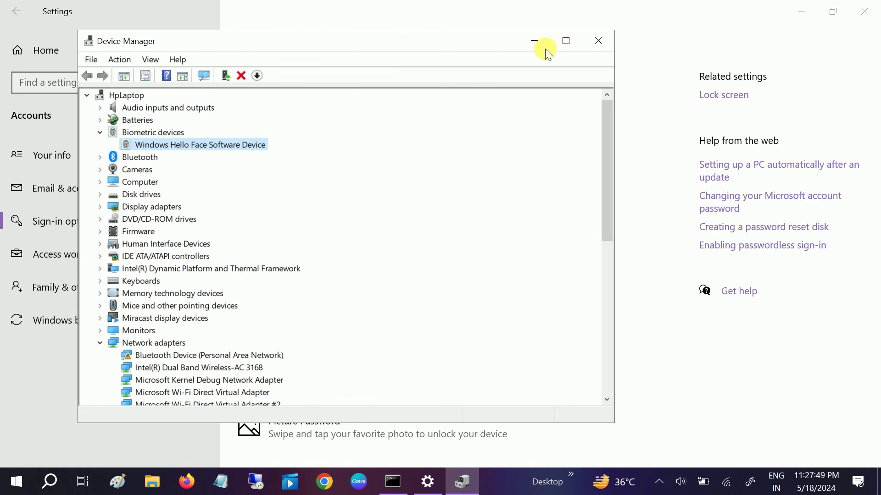
Close Device Manager, try adding a Windows Hello PIN, cancel the password check, and close Settings
{"action": "left_click", "coordinate": [596, 43]}
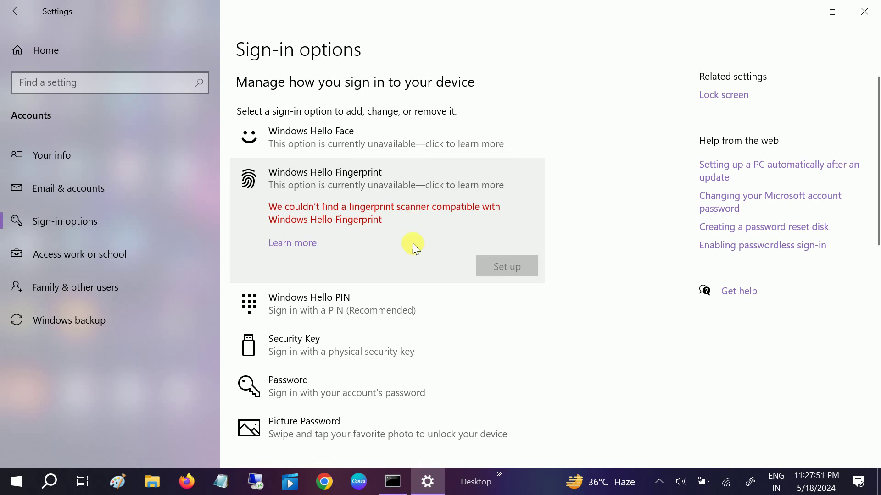
{"action": "left_click", "coordinate": [326, 313]}
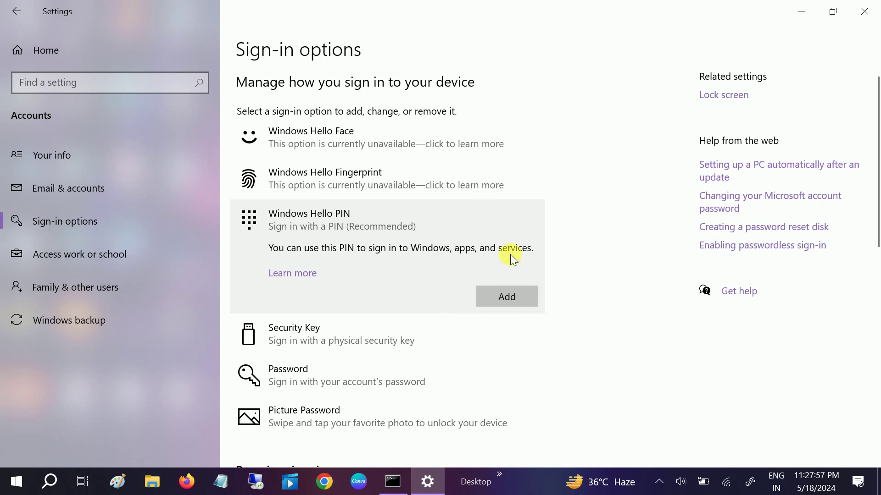
{"action": "left_click", "coordinate": [507, 294]}
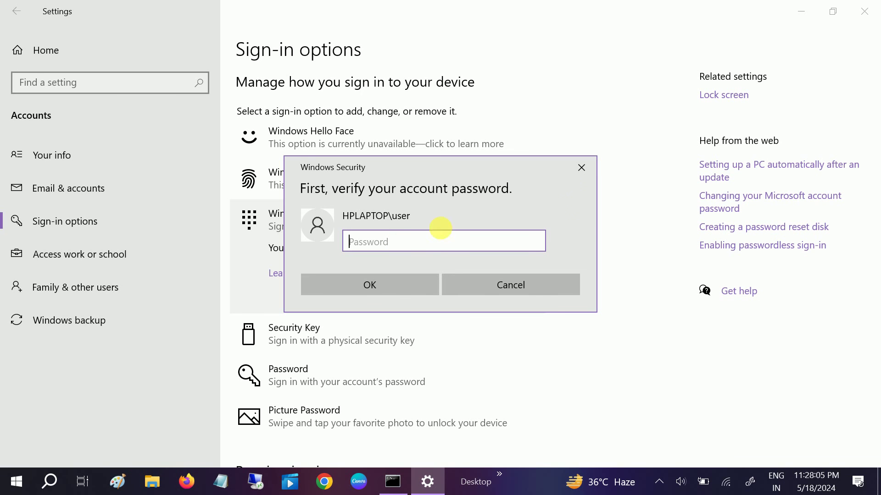
{"action": "left_click", "coordinate": [582, 168]}
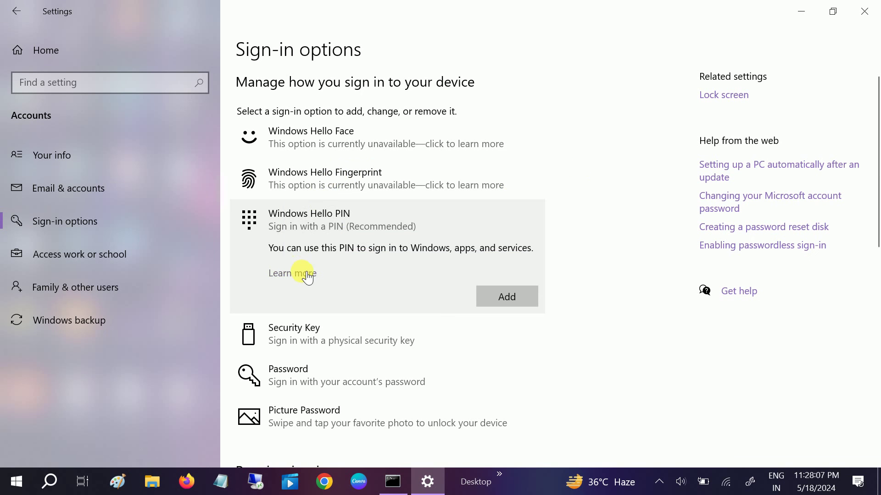
{"action": "scroll", "coordinate": [303, 272], "scroll_direction": "down", "scroll_amount": 2}
{"action": "scroll", "coordinate": [294, 266], "scroll_direction": "down", "scroll_amount": 3}
{"action": "scroll", "coordinate": [294, 267], "scroll_direction": "up", "scroll_amount": 4}
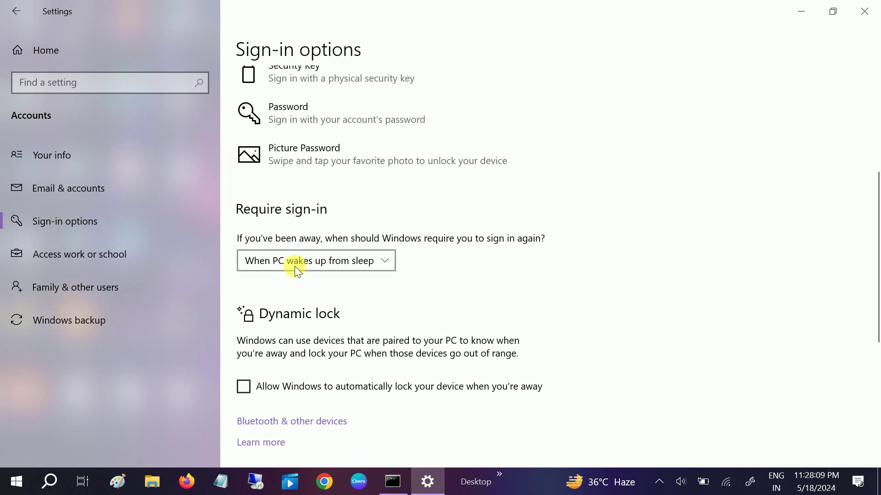
{"action": "left_click", "coordinate": [865, 11]}
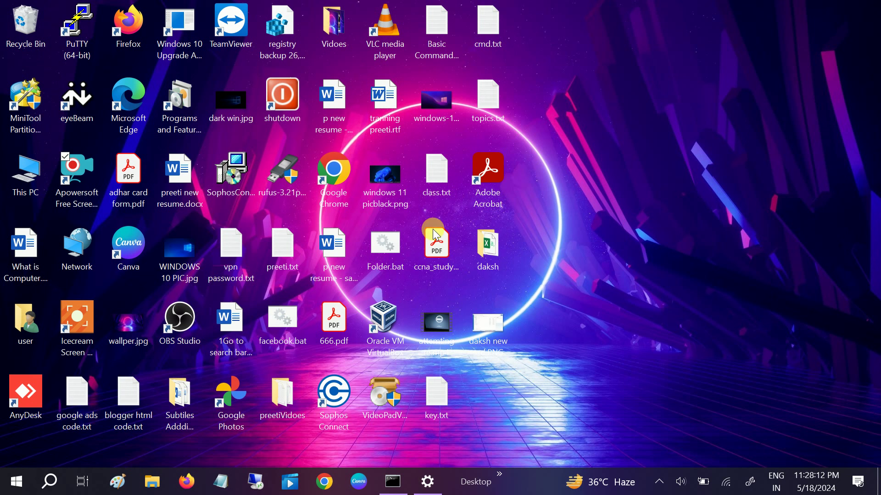
Reopen Settings to Update & Security, look at Advanced options, then view the update history
{"action": "left_click", "coordinate": [15, 481]}
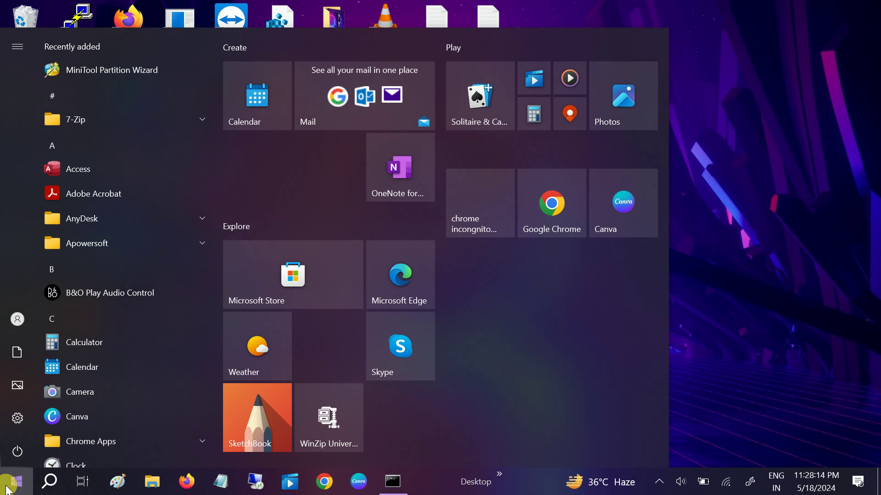
{"action": "left_click", "coordinate": [22, 420]}
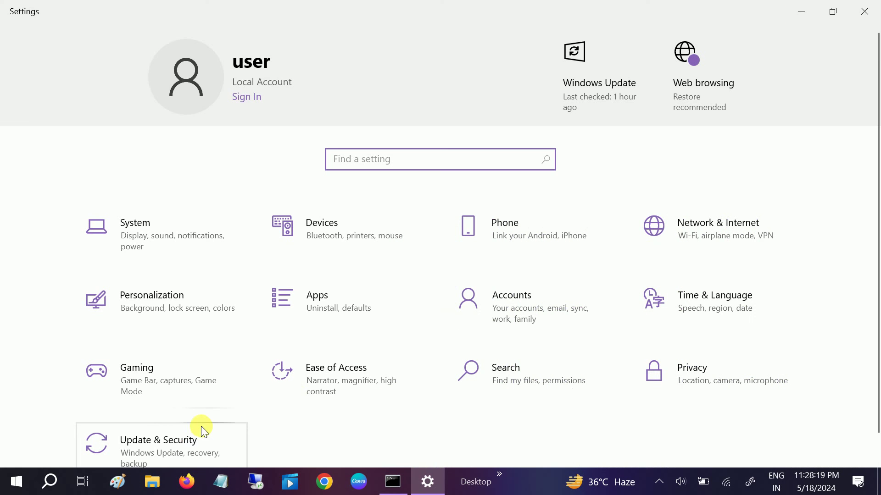
{"action": "left_click", "coordinate": [181, 442]}
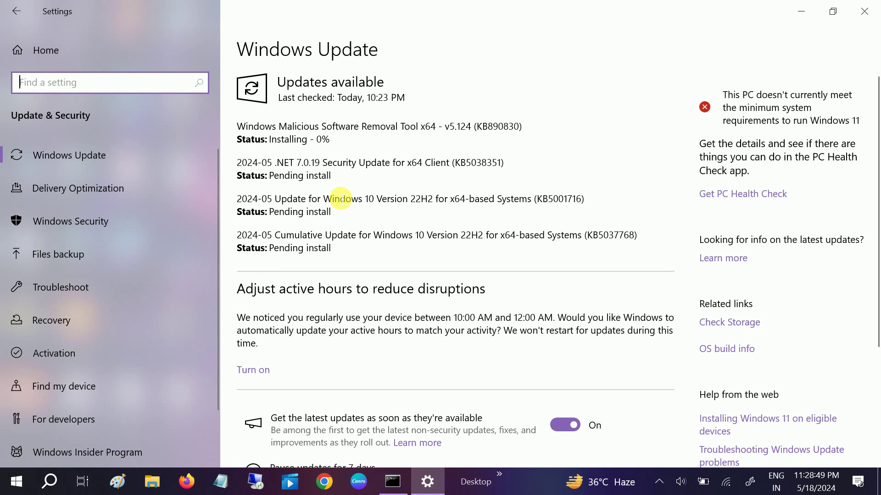
{"action": "scroll", "coordinate": [337, 197], "scroll_direction": "down", "scroll_amount": 3}
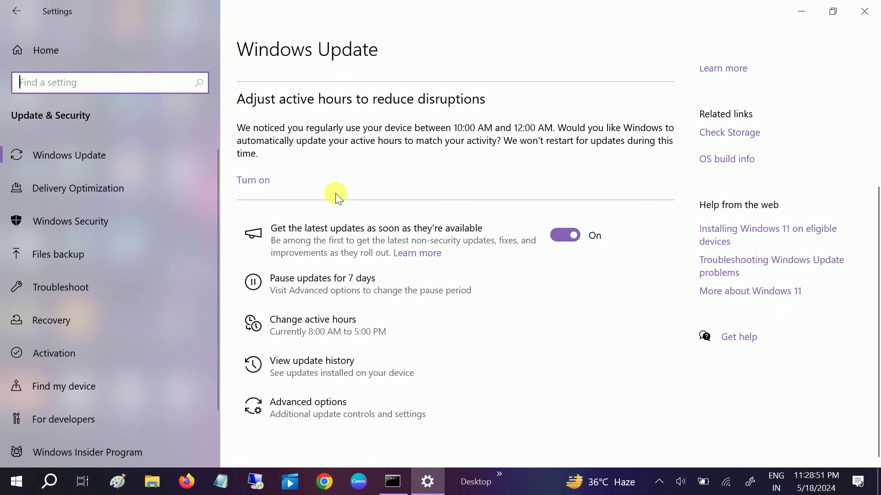
{"action": "left_click", "coordinate": [336, 407]}
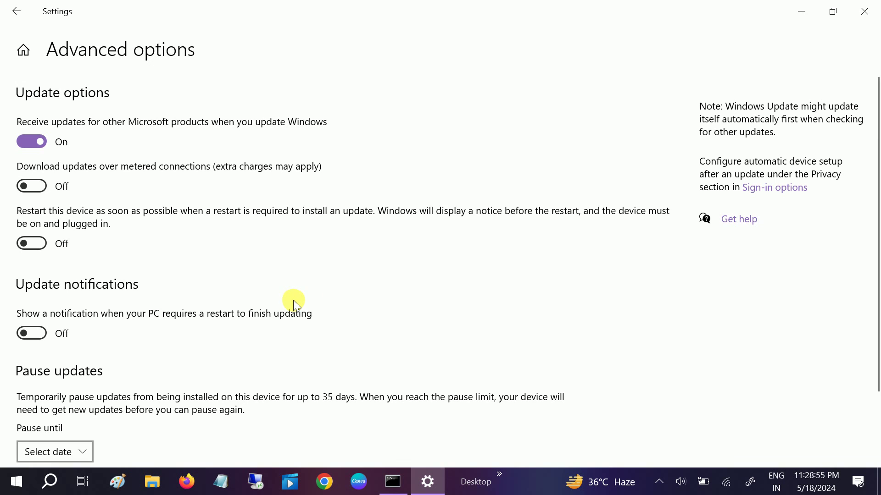
{"action": "scroll", "coordinate": [261, 276], "scroll_direction": "down", "scroll_amount": 2}
{"action": "scroll", "coordinate": [262, 275], "scroll_direction": "up", "scroll_amount": 2}
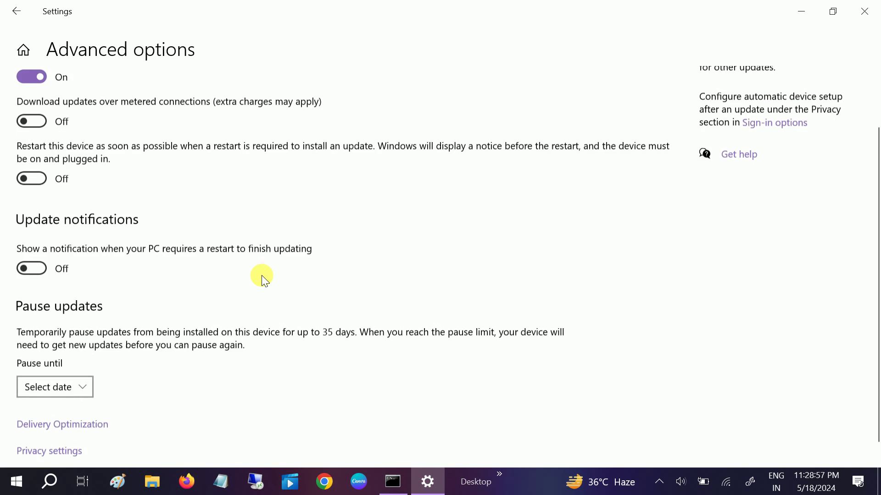
{"action": "key", "text": "alt+Left"}
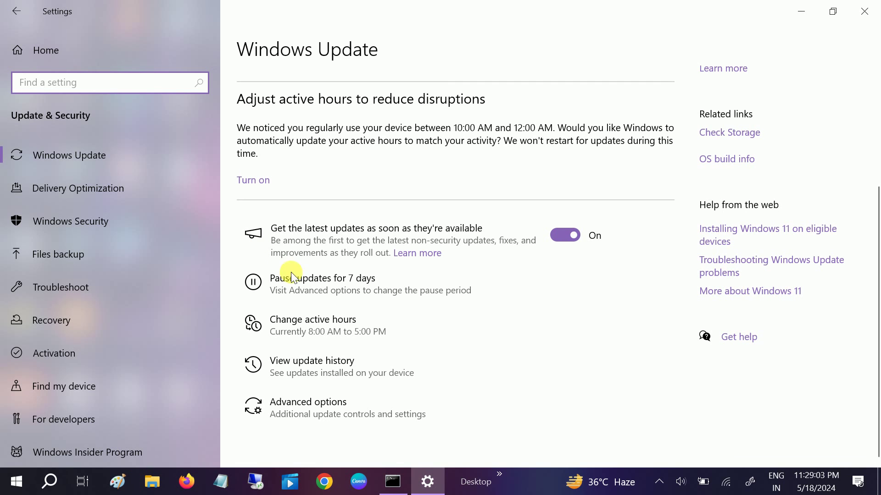
{"action": "left_click", "coordinate": [302, 368]}
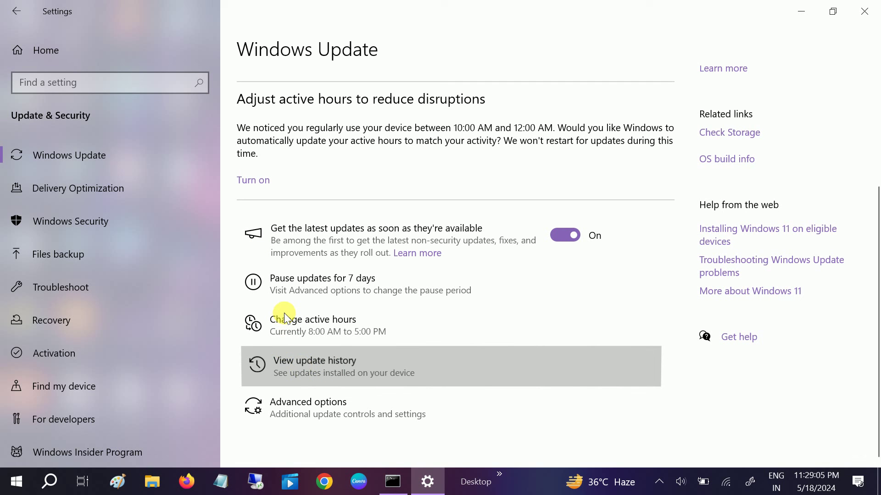
{"action": "left_click", "coordinate": [350, 369]}
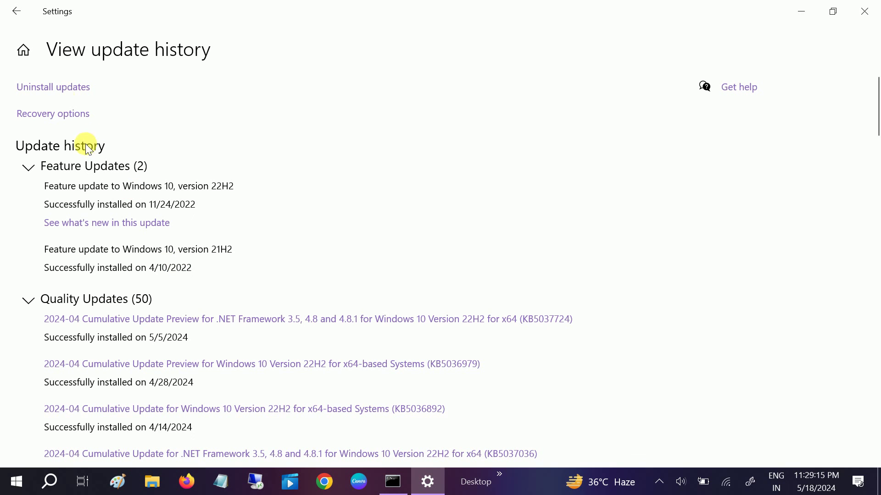
Sort installed updates newest first, select KB5037587 and KB5036979, then go to Programs and Features
{"action": "left_click", "coordinate": [57, 87]}
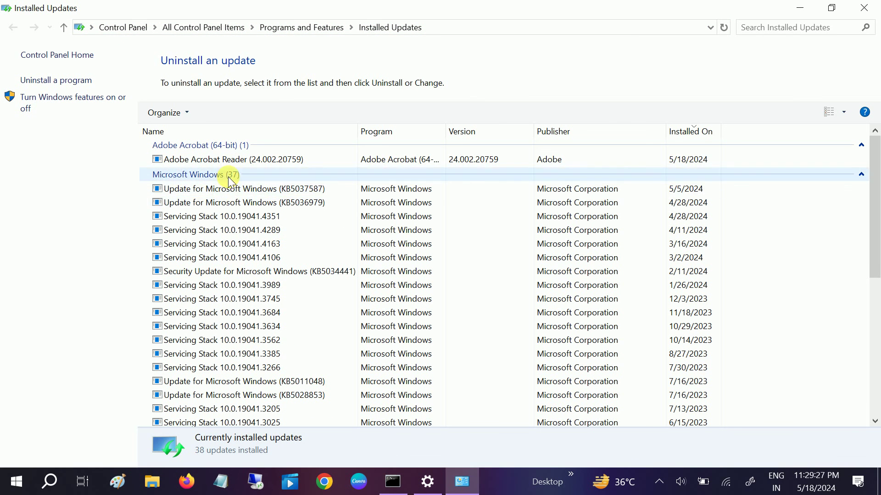
{"action": "left_click", "coordinate": [693, 137]}
{"action": "left_click", "coordinate": [693, 138]}
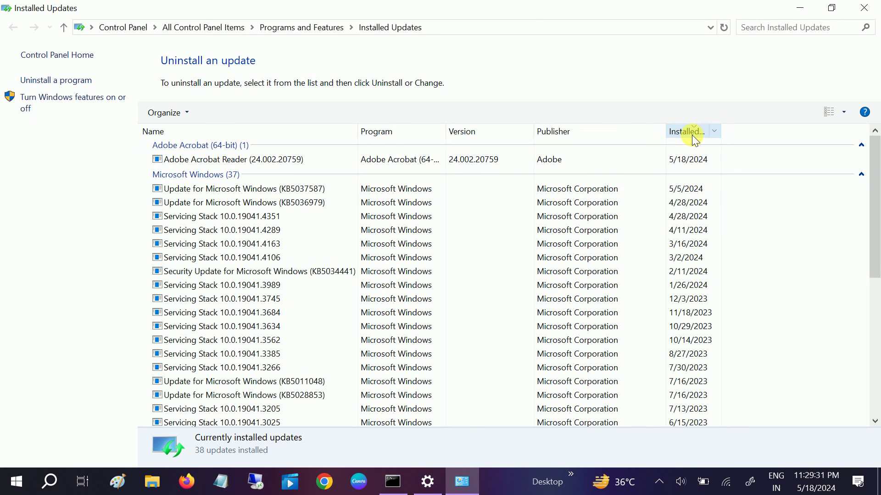
{"action": "left_click", "coordinate": [244, 191]}
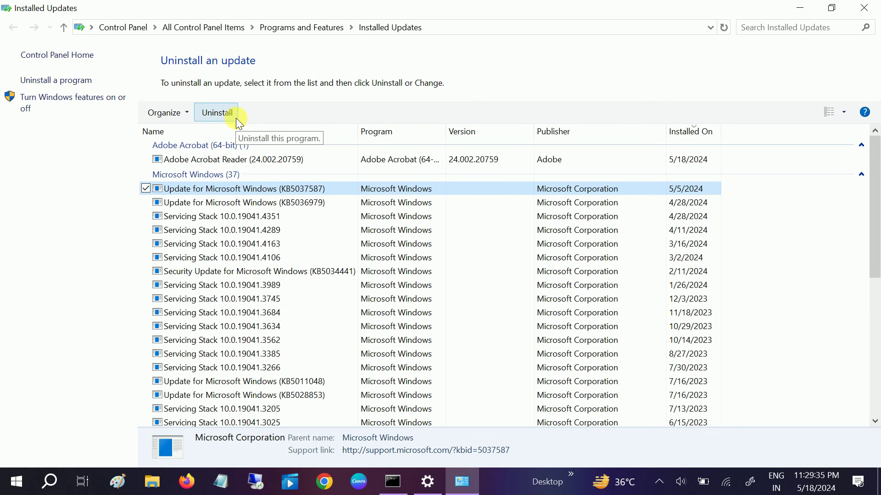
{"action": "left_click", "coordinate": [253, 206]}
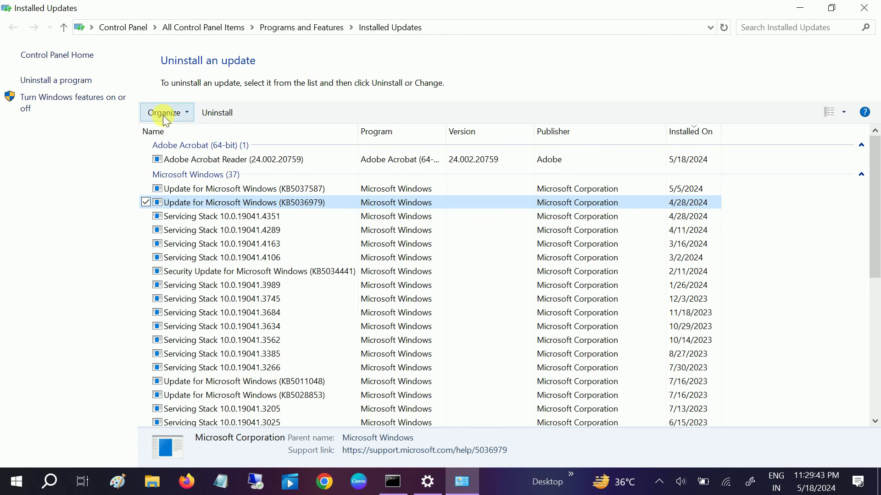
{"action": "left_click", "coordinate": [57, 81]}
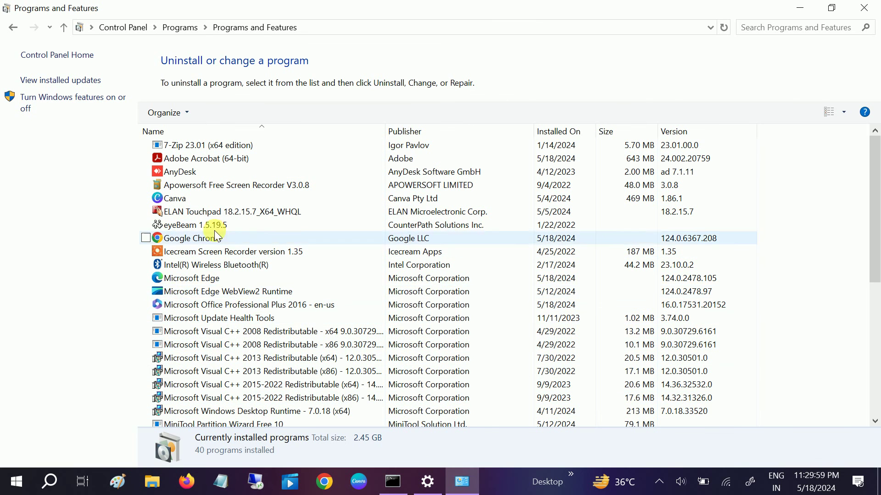
Select ELAN Touchpad in the programs list, then close Programs and Features and the update history
{"action": "left_click", "coordinate": [197, 214]}
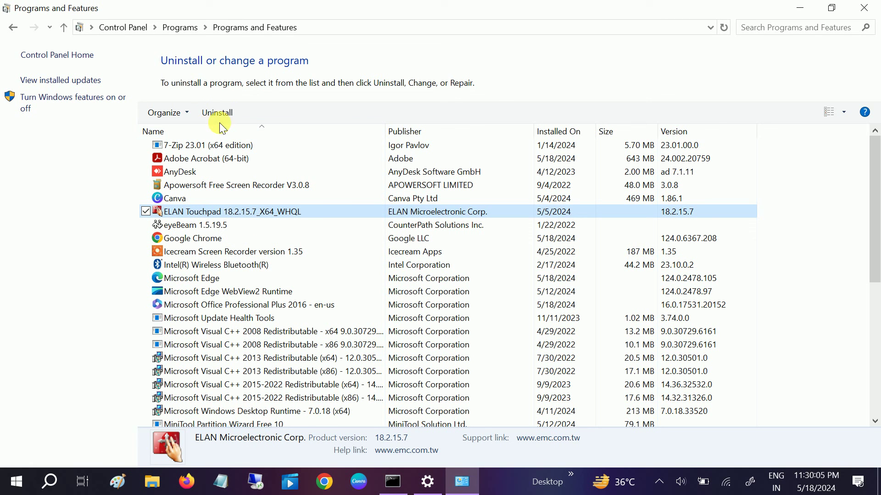
{"action": "scroll", "coordinate": [258, 351], "scroll_direction": "down", "scroll_amount": 5}
{"action": "scroll", "coordinate": [258, 350], "scroll_direction": "down", "scroll_amount": 1}
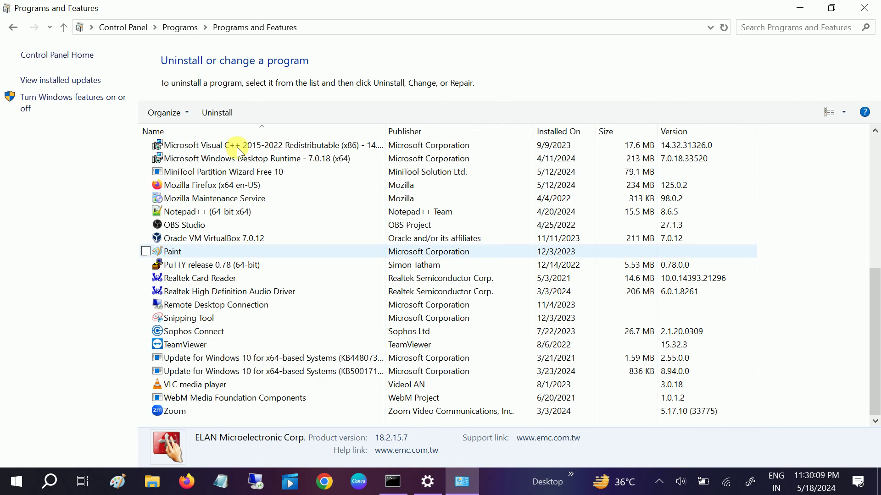
{"action": "scroll", "coordinate": [213, 223], "scroll_direction": "up", "scroll_amount": 4}
{"action": "scroll", "coordinate": [213, 223], "scroll_direction": "up", "scroll_amount": 3}
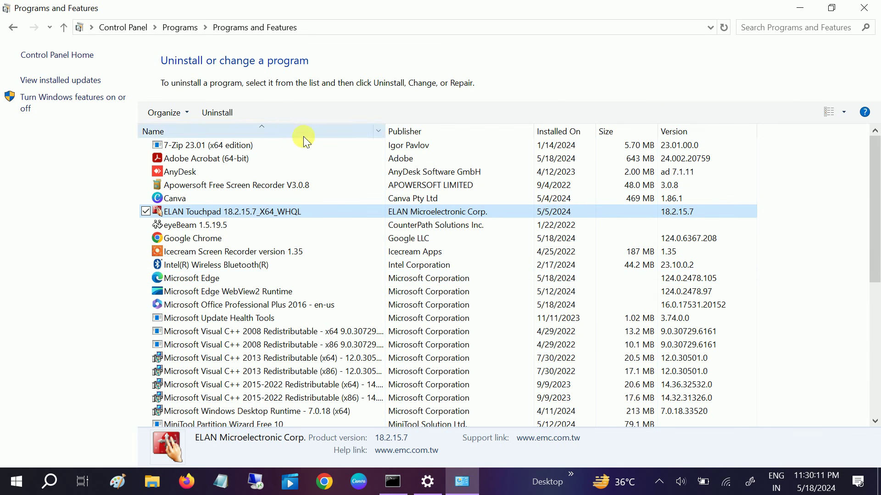
{"action": "left_click", "coordinate": [872, 7]}
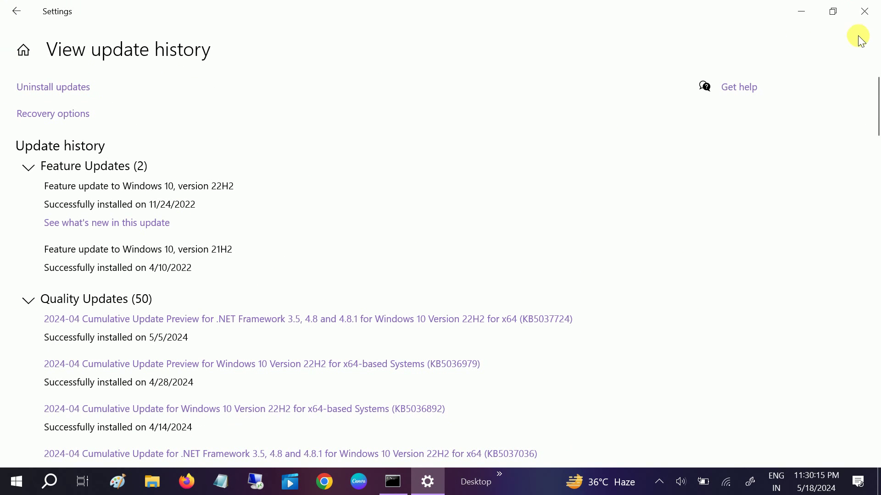
{"action": "left_click", "coordinate": [865, 11]}
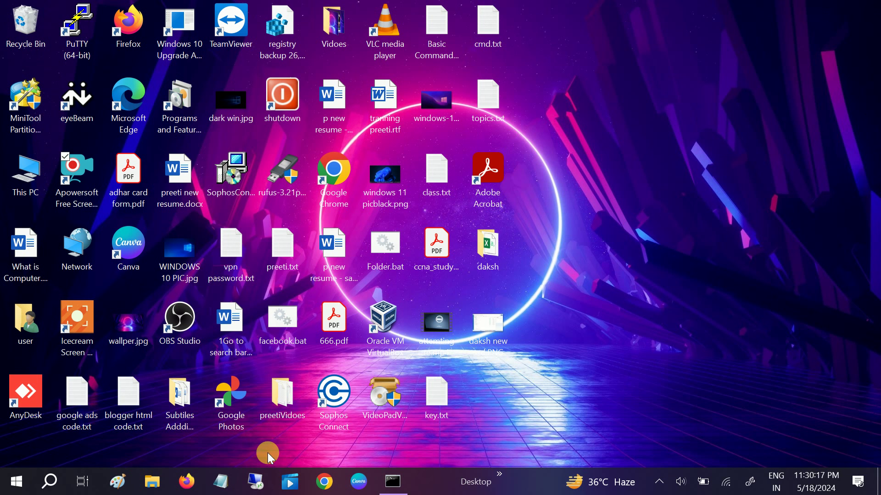
Launch the Services console from Windows search
{"action": "key", "text": "super+r"}
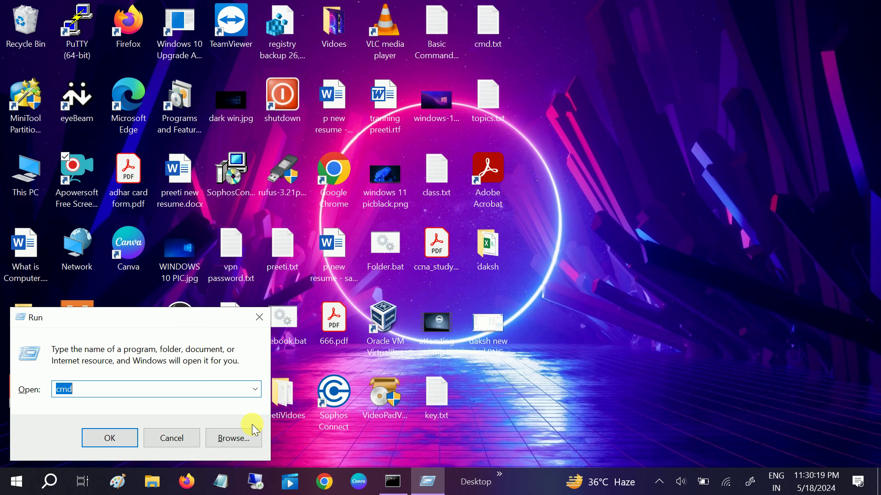
{"action": "left_click", "coordinate": [49, 483]}
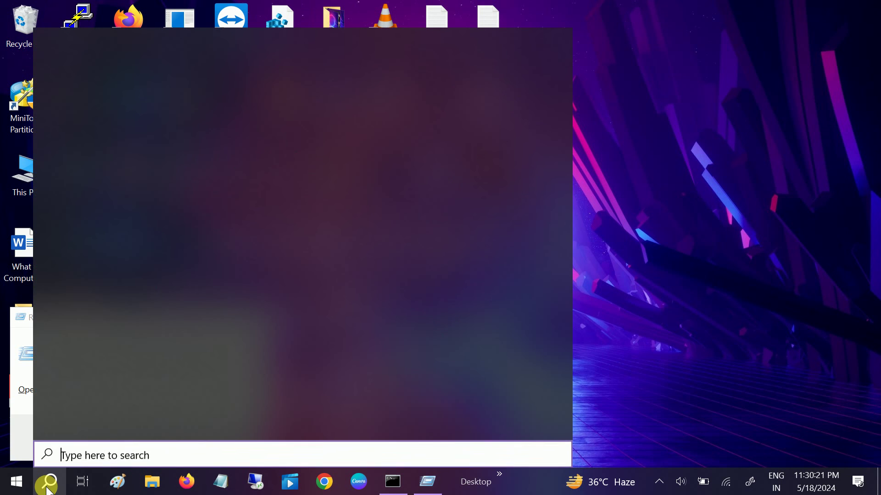
{"action": "type", "text": "serv"}
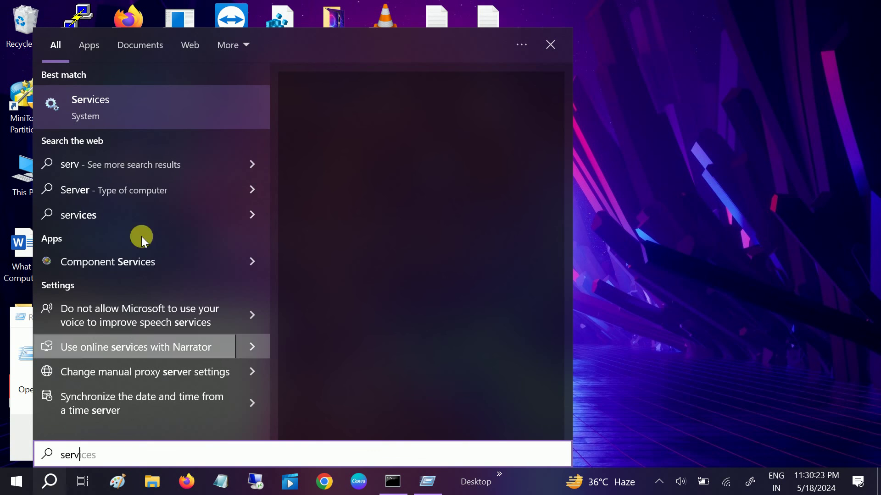
{"action": "left_click", "coordinate": [139, 125]}
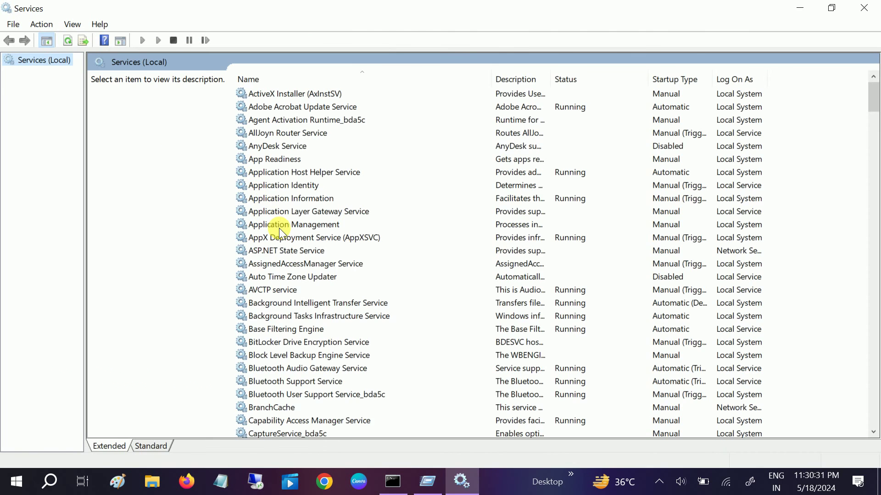
Browse the B entries to check the Bluetooth services are running
{"action": "left_click", "coordinate": [279, 227]}
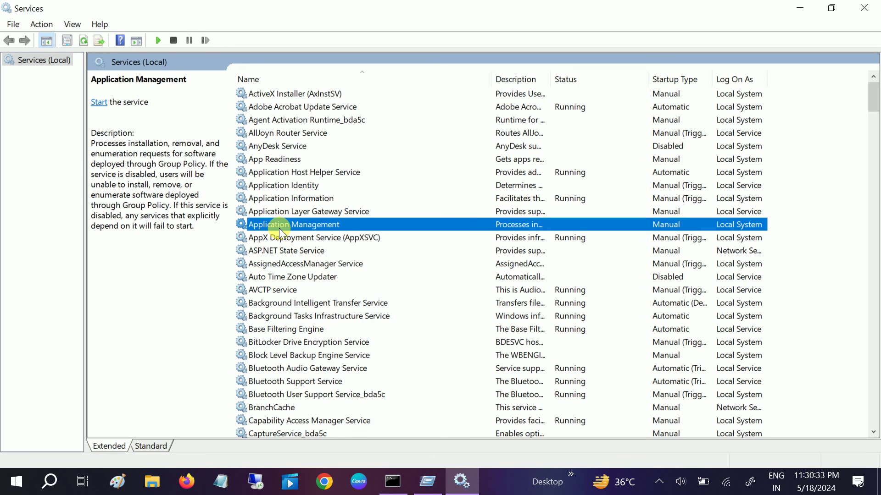
{"action": "key", "text": "b"}
{"action": "scroll", "coordinate": [294, 239], "scroll_direction": "down", "scroll_amount": 2}
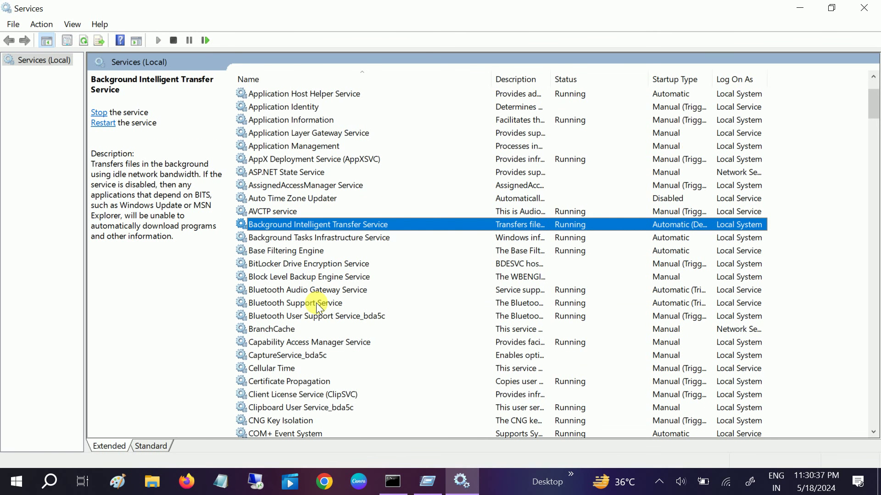
{"action": "key", "text": "Down"}
{"action": "key", "text": "Down"}
{"action": "key", "text": "Down"}
{"action": "key", "text": "Down"}
{"action": "scroll", "coordinate": [330, 301], "scroll_direction": "down", "scroll_amount": 2}
{"action": "key", "text": "Down"}
{"action": "key", "text": "Down"}
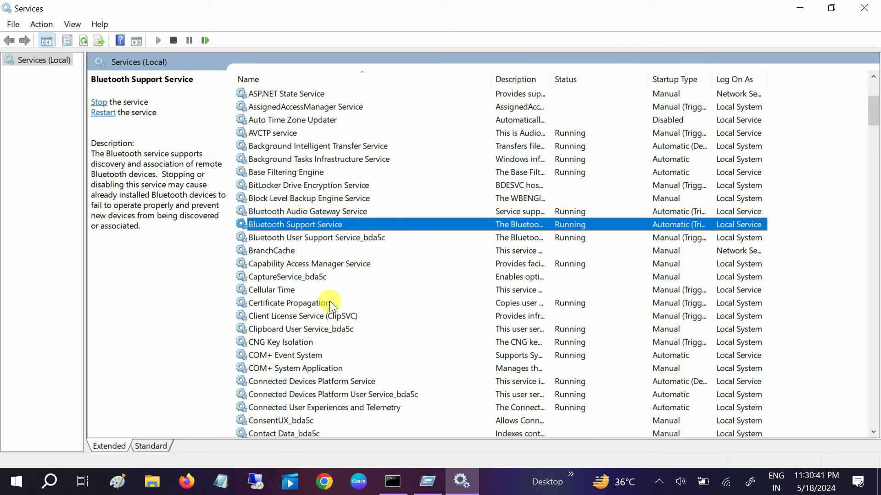
{"action": "key", "text": "Down"}
{"action": "key", "text": "Down"}
{"action": "key", "text": "b"}
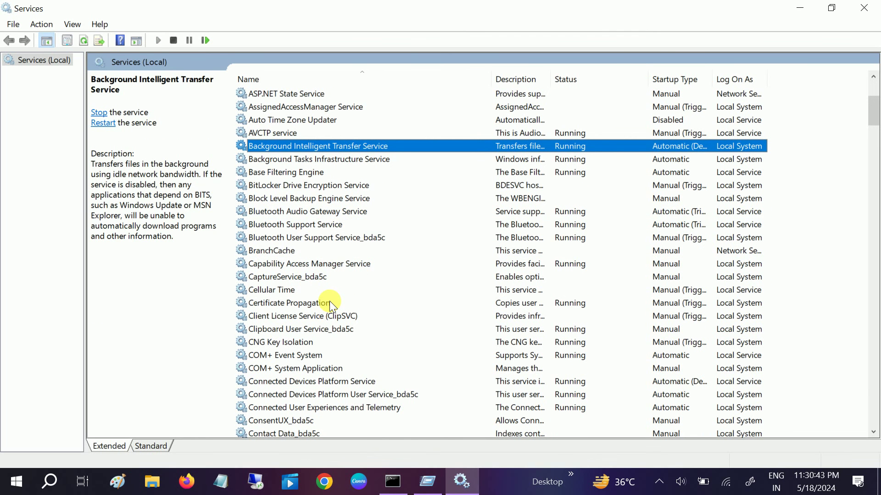
Check the W services from the top of the W entries down to Windows Installer
{"action": "key", "text": "w"}
{"action": "key", "text": "Down"}
{"action": "key", "text": "Down"}
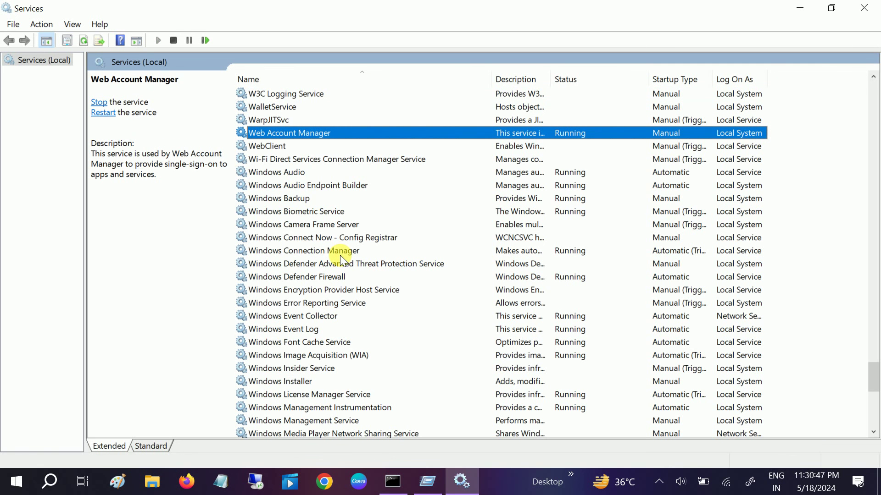
{"action": "key", "text": "Down"}
{"action": "key", "text": "Down"}
{"action": "key", "text": "Down"}
{"action": "key", "text": "Down"}
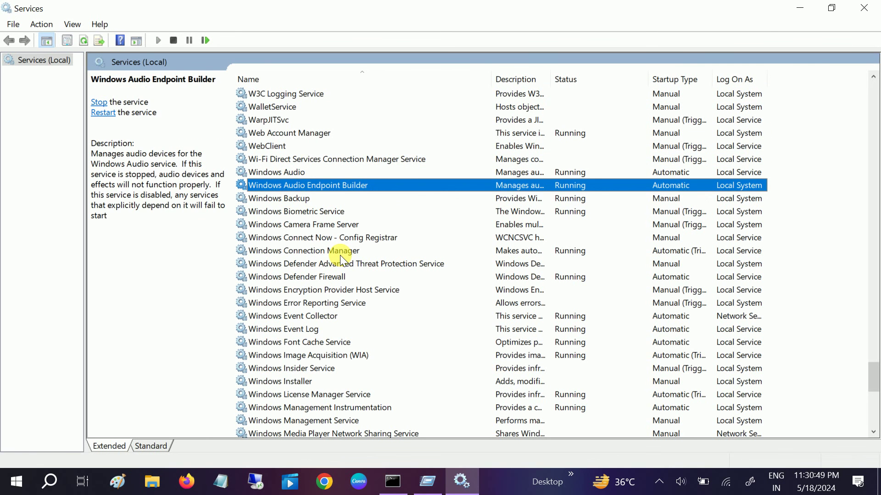
{"action": "key", "text": "Down"}
{"action": "key", "text": "Down"}
{"action": "key", "text": "Down"}
{"action": "key", "text": "Down"}
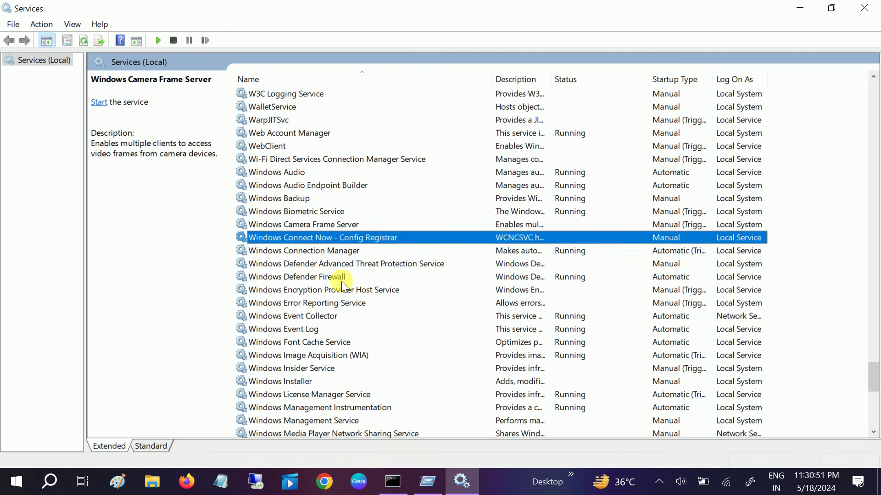
{"action": "key", "text": "Down"}
{"action": "key", "text": "Down"}
{"action": "key", "text": "Down"}
{"action": "key", "text": "Down"}
{"action": "key", "text": "Down"}
{"action": "key", "text": "Down"}
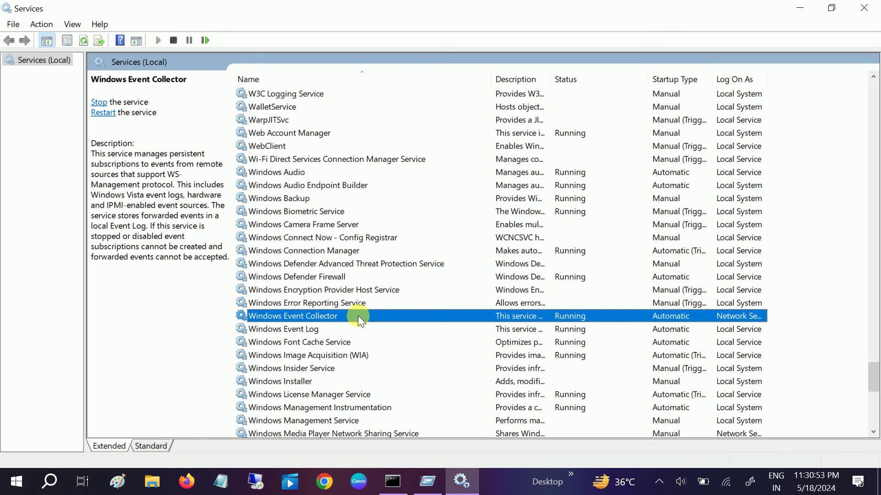
{"action": "scroll", "coordinate": [358, 316], "scroll_direction": "down", "scroll_amount": 1}
{"action": "key", "text": "Down"}
{"action": "key", "text": "Down"}
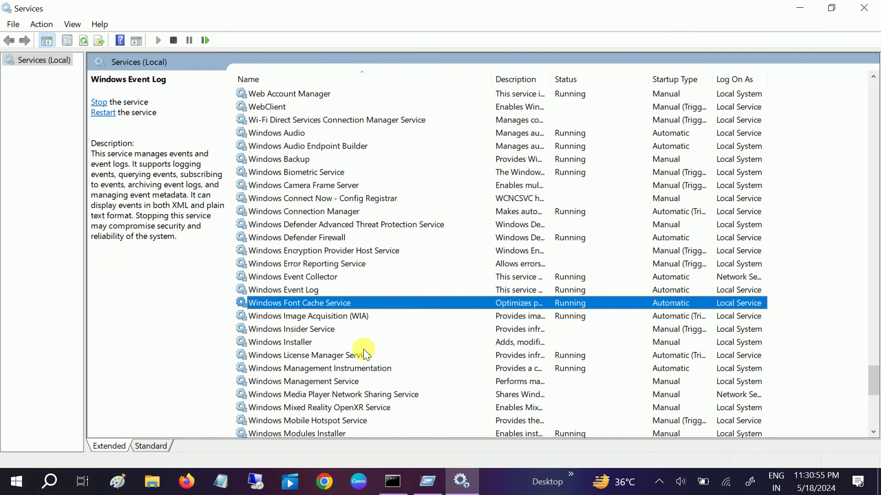
{"action": "key", "text": "Down"}
{"action": "key", "text": "Down"}
{"action": "key", "text": "Down"}
{"action": "scroll", "coordinate": [364, 349], "scroll_direction": "down", "scroll_amount": 2}
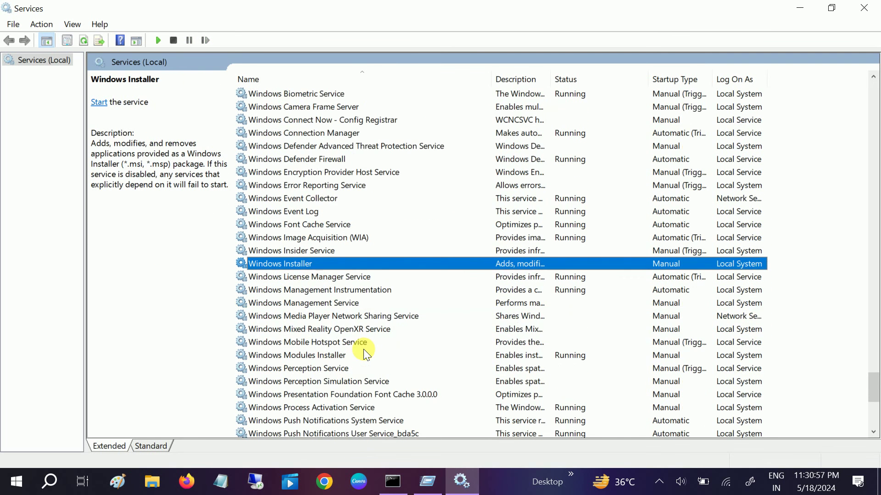
{"action": "key", "text": "Down"}
{"action": "key", "text": "Down"}
{"action": "key", "text": "Down"}
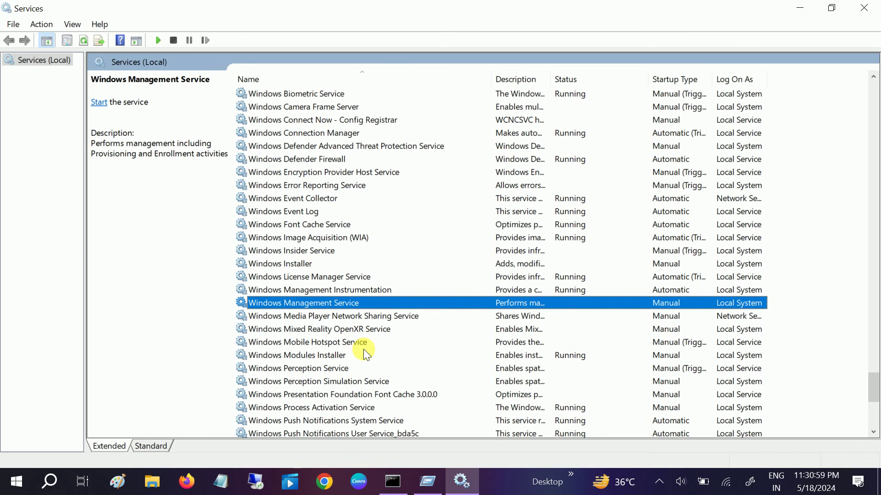
Check the W services from Windows Mixed Reality OpenXR down to Windows Security Service
{"action": "key", "text": "Return"}
{"action": "scroll", "coordinate": [363, 349], "scroll_direction": "down", "scroll_amount": 1}
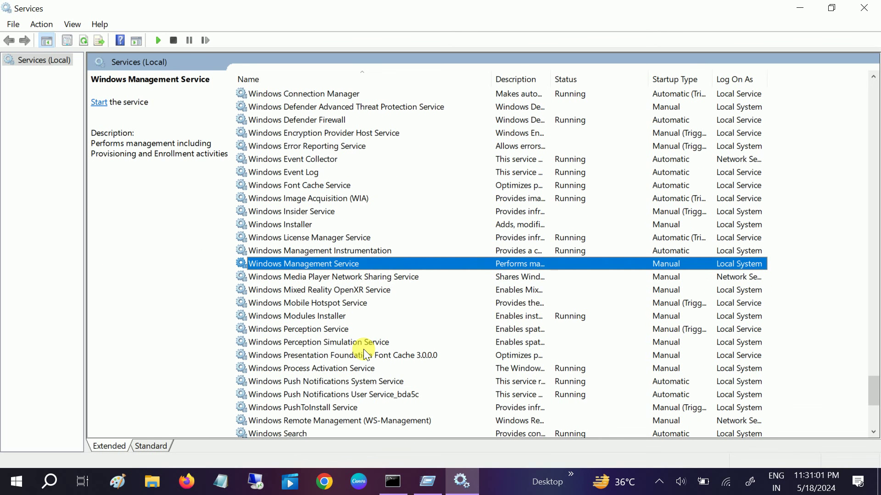
{"action": "key", "text": "Down"}
{"action": "key", "text": "Down"}
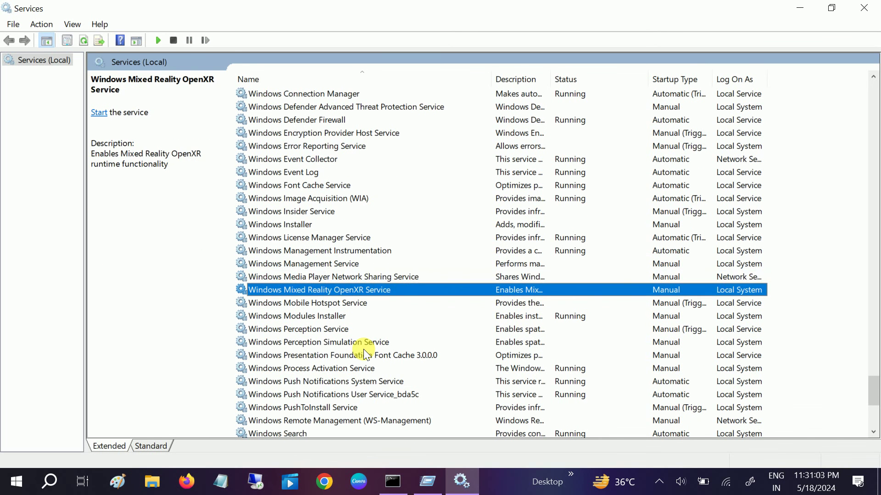
{"action": "scroll", "coordinate": [364, 349], "scroll_direction": "down", "scroll_amount": 1}
{"action": "key", "text": "Down"}
{"action": "key", "text": "Down"}
{"action": "key", "text": "Down"}
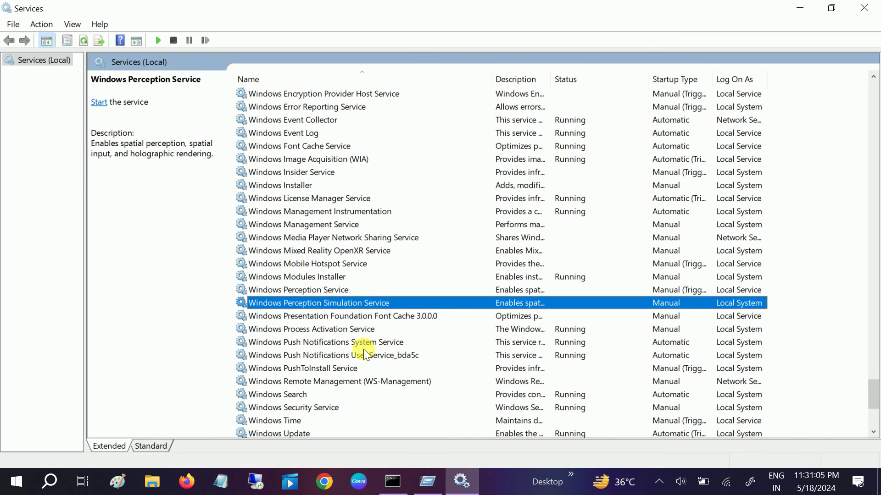
{"action": "key", "text": "Down"}
{"action": "key", "text": "Down"}
{"action": "key", "text": "Down"}
{"action": "key", "text": "Down"}
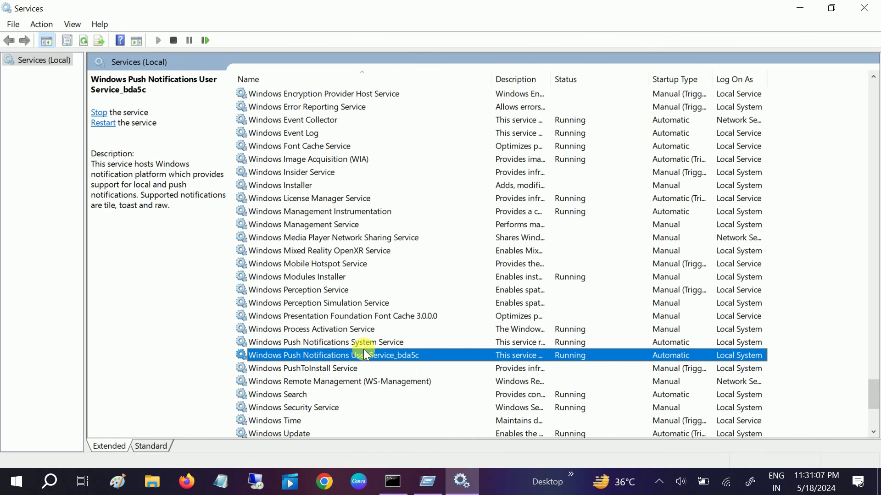
{"action": "key", "text": "Down"}
{"action": "key", "text": "Down"}
{"action": "key", "text": "Down"}
{"action": "key", "text": "Down"}
{"action": "scroll", "coordinate": [361, 343], "scroll_direction": "down", "scroll_amount": 2}
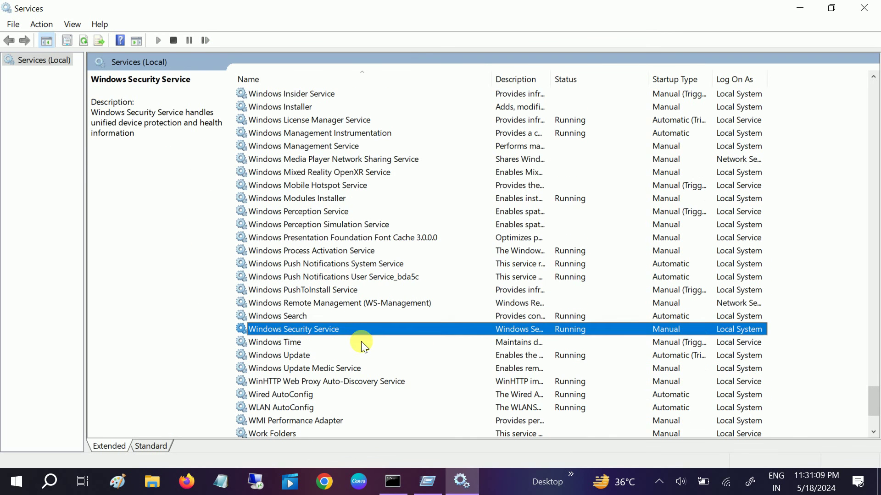
{"action": "key", "text": "Down"}
{"action": "key", "text": "Down"}
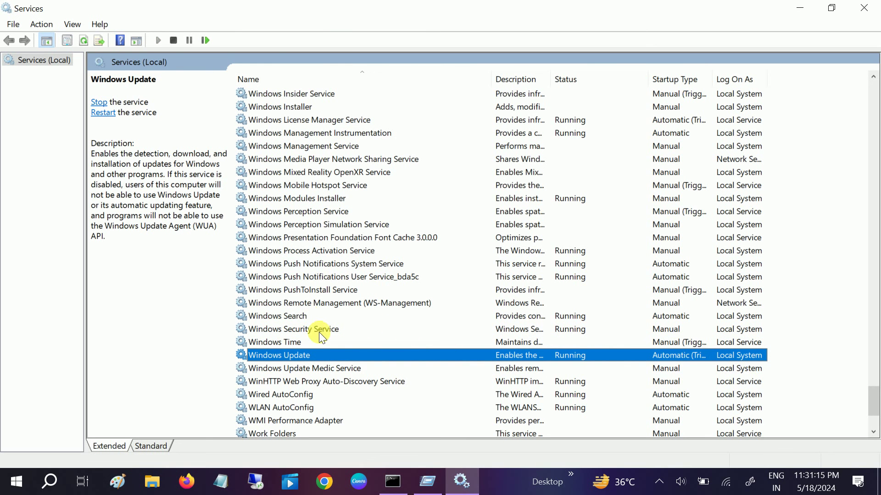
{"action": "scroll", "coordinate": [321, 332], "scroll_direction": "up", "scroll_amount": 2}
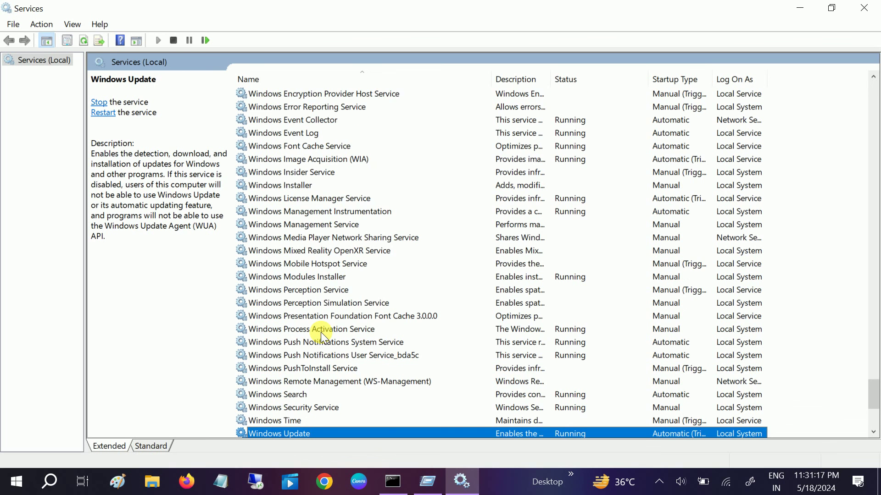
{"action": "scroll", "coordinate": [321, 333], "scroll_direction": "up", "scroll_amount": 1}
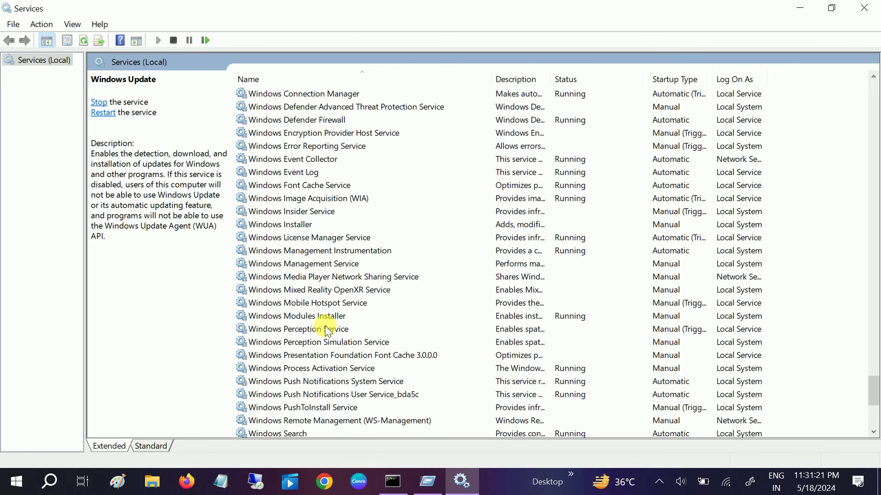
{"action": "scroll", "coordinate": [321, 323], "scroll_direction": "up", "scroll_amount": 2}
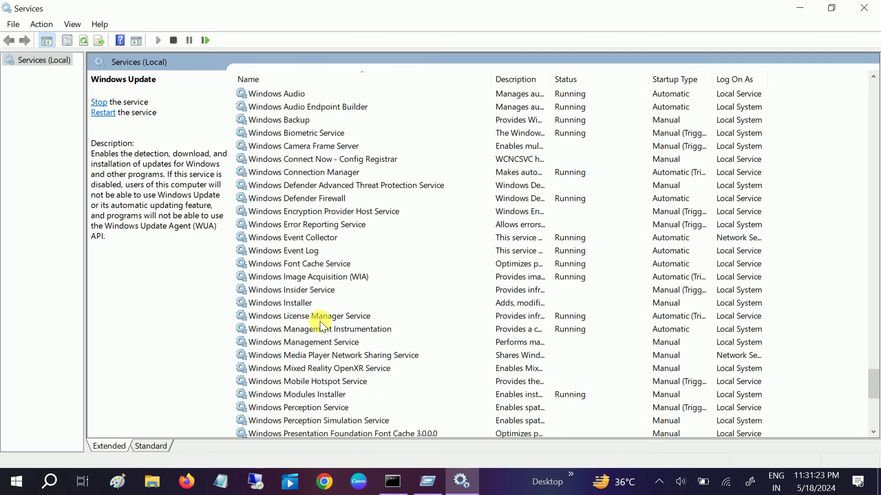
{"action": "scroll", "coordinate": [320, 322], "scroll_direction": "up", "scroll_amount": 2}
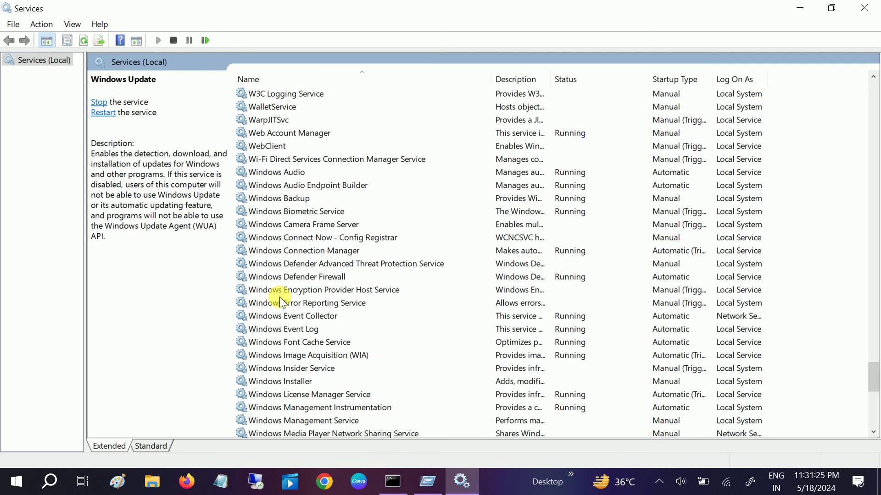
{"action": "left_click", "coordinate": [280, 298]}
{"action": "left_click", "coordinate": [293, 265]}
{"action": "left_click", "coordinate": [298, 314]}
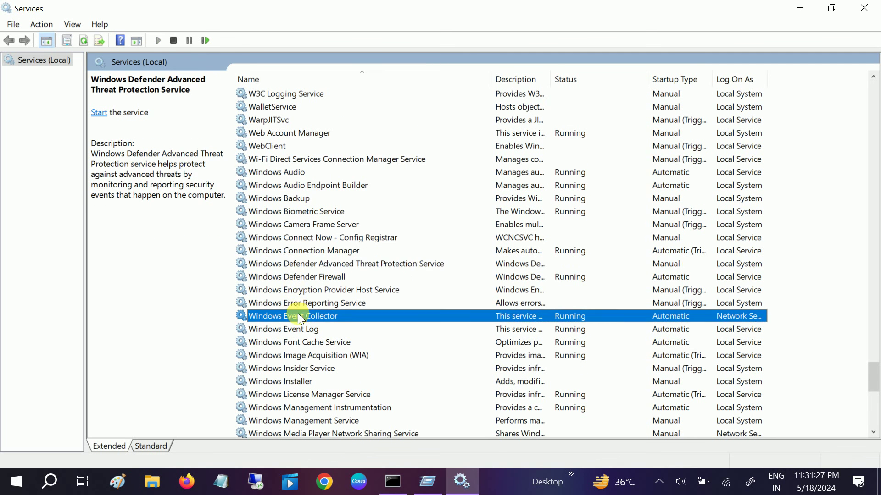
{"action": "scroll", "coordinate": [300, 320], "scroll_direction": "down", "scroll_amount": 1}
{"action": "scroll", "coordinate": [302, 329], "scroll_direction": "down", "scroll_amount": 1}
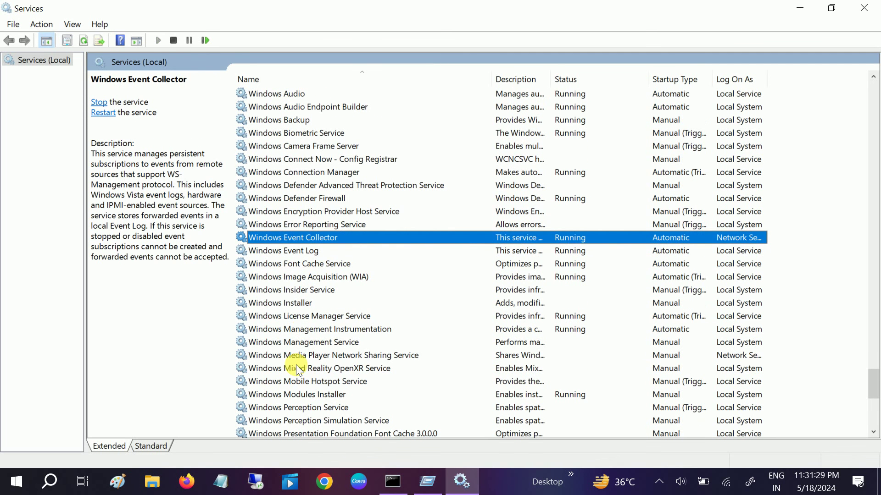
{"action": "scroll", "coordinate": [295, 364], "scroll_direction": "down", "scroll_amount": 3}
{"action": "scroll", "coordinate": [294, 358], "scroll_direction": "down", "scroll_amount": 1}
{"action": "scroll", "coordinate": [293, 356], "scroll_direction": "down", "scroll_amount": 4}
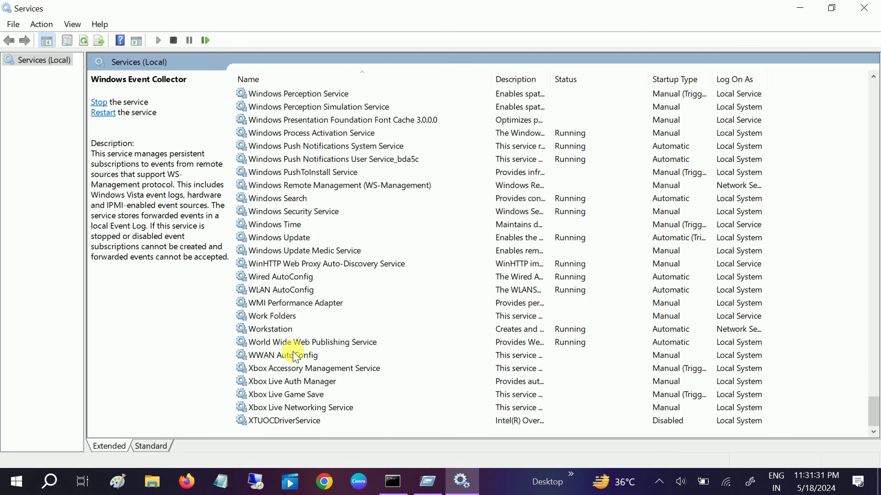
{"action": "scroll", "coordinate": [292, 347], "scroll_direction": "up", "scroll_amount": 5}
{"action": "scroll", "coordinate": [289, 310], "scroll_direction": "up", "scroll_amount": 4}
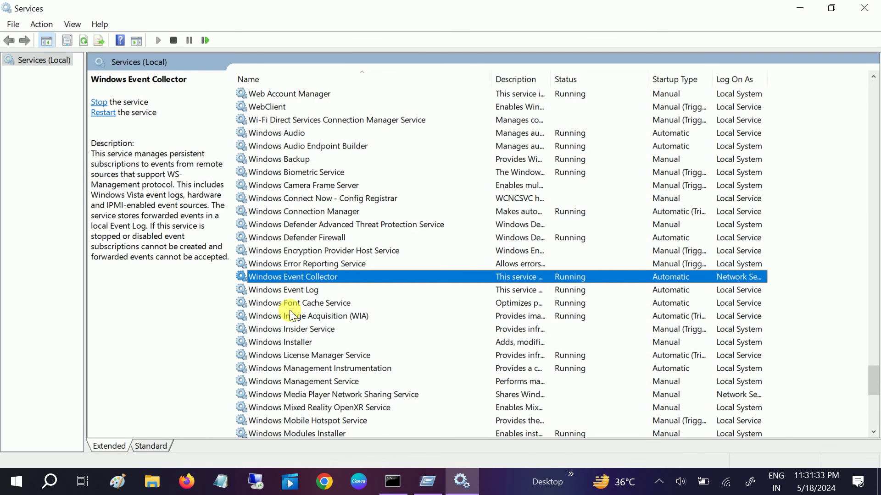
{"action": "left_click", "coordinate": [288, 210]}
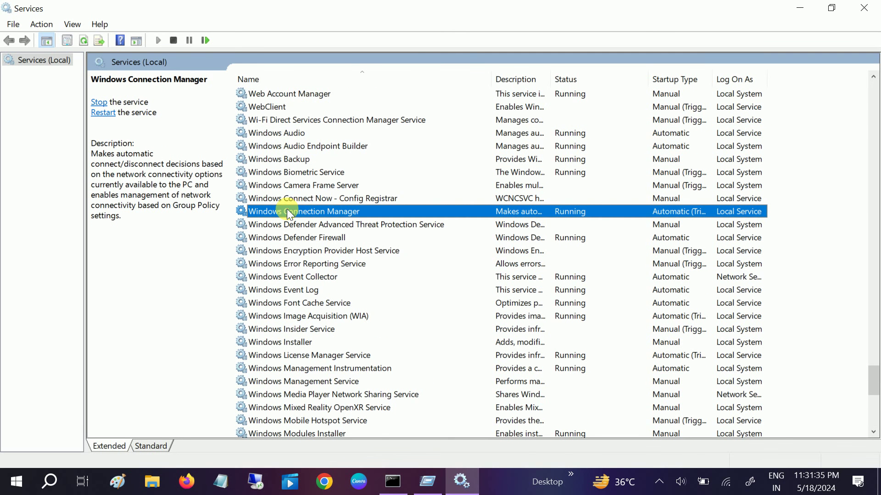
{"action": "key", "text": "b"}
{"action": "key", "text": "Down"}
{"action": "key", "text": "Down"}
{"action": "key", "text": "Down"}
{"action": "key", "text": "Down"}
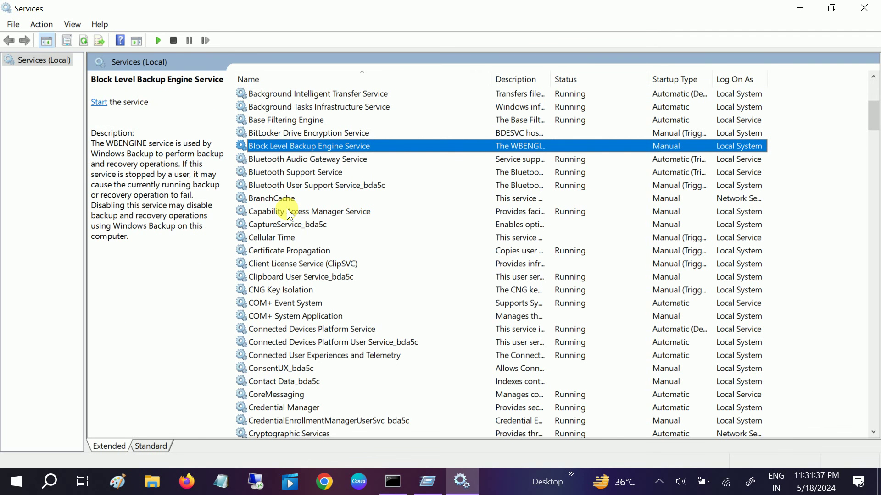
{"action": "key", "text": "Down"}
{"action": "key", "text": "Down"}
{"action": "key", "text": "Down"}
{"action": "key", "text": "b"}
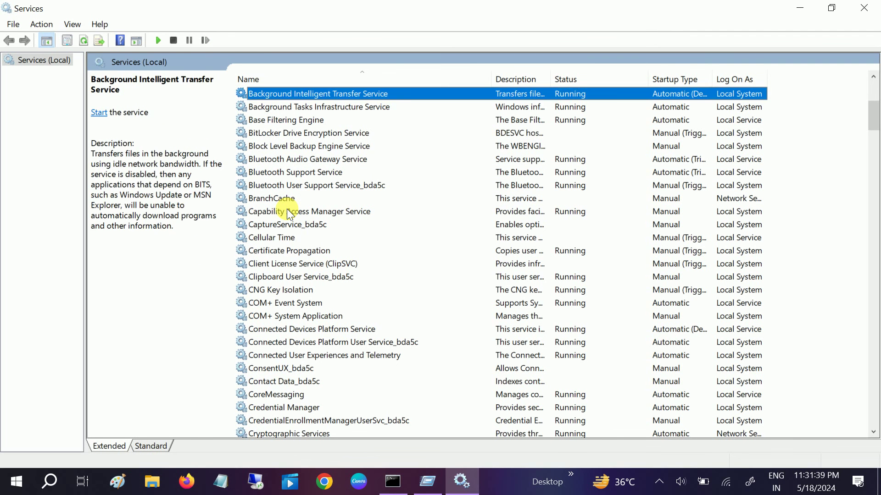
{"action": "key", "text": "Down"}
{"action": "key", "text": "Down"}
{"action": "key", "text": "Down"}
{"action": "key", "text": "Down"}
{"action": "key", "text": "Down"}
{"action": "key", "text": "Down"}
{"action": "key", "text": "Down"}
{"action": "key", "text": "Down"}
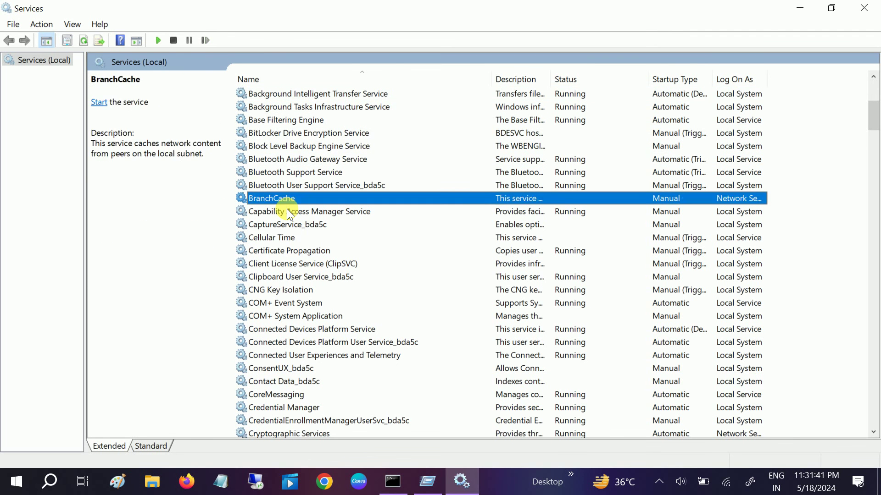
{"action": "key", "text": "b"}
{"action": "key", "text": "Down"}
{"action": "key", "text": "Down"}
{"action": "key", "text": "Down"}
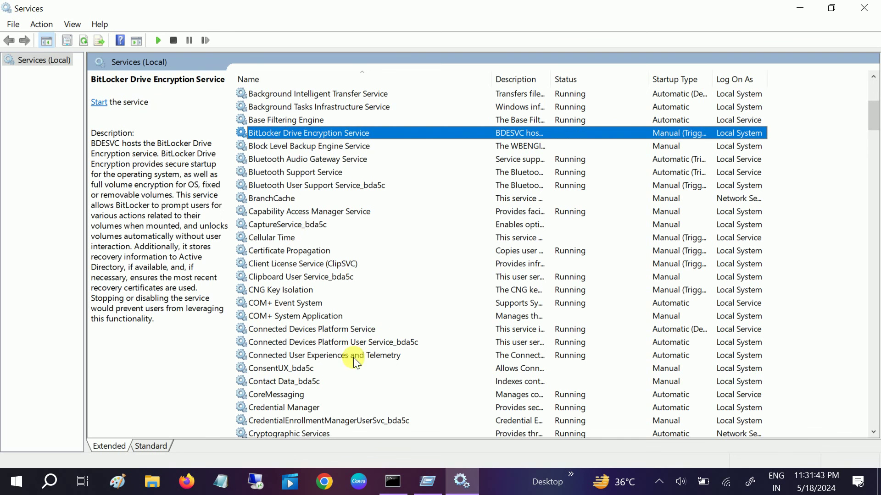
{"action": "mouse_move", "coordinate": [300, 369]}
{"action": "left_mouse_down"}
{"action": "mouse_move", "coordinate": [277, 274]}
{"action": "mouse_move", "coordinate": [307, 147]}
{"action": "mouse_move", "coordinate": [333, 94]}
{"action": "left_mouse_up"}
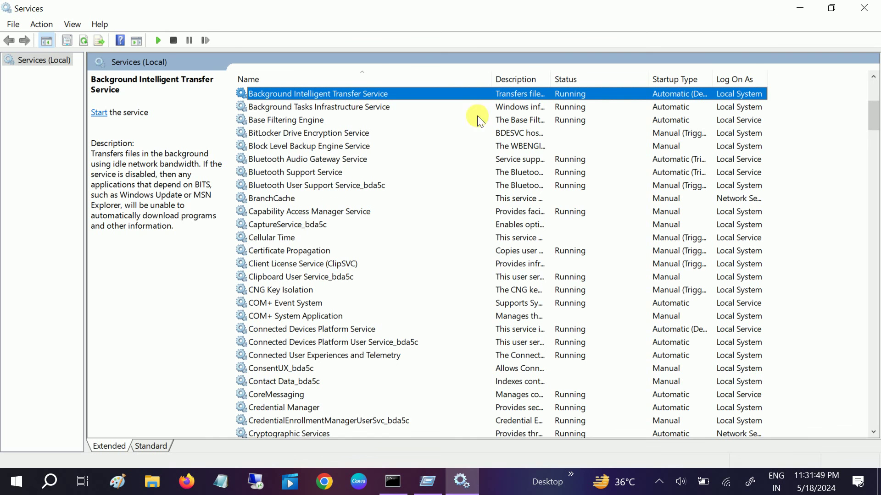
Close Services and the Run dialog, then refresh the desktop three times
{"action": "left_click", "coordinate": [863, 7]}
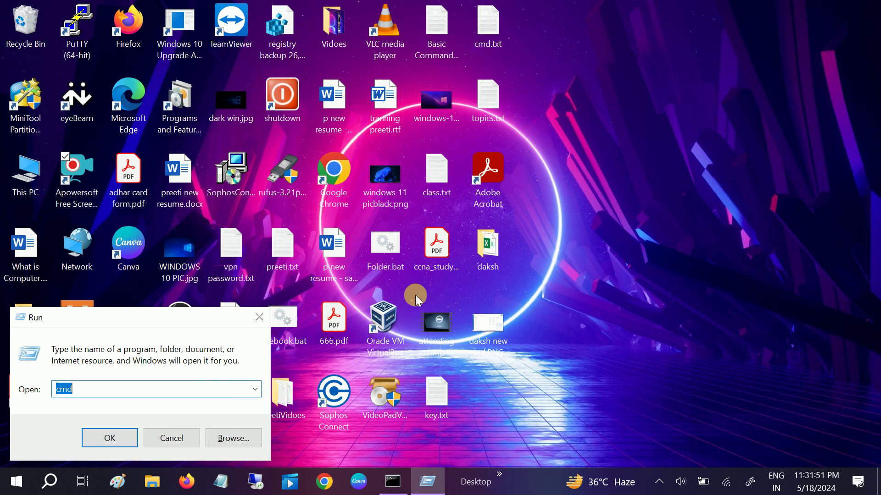
{"action": "left_click", "coordinate": [263, 319]}
{"action": "right_click", "coordinate": [568, 60]}
{"action": "left_click", "coordinate": [626, 108]}
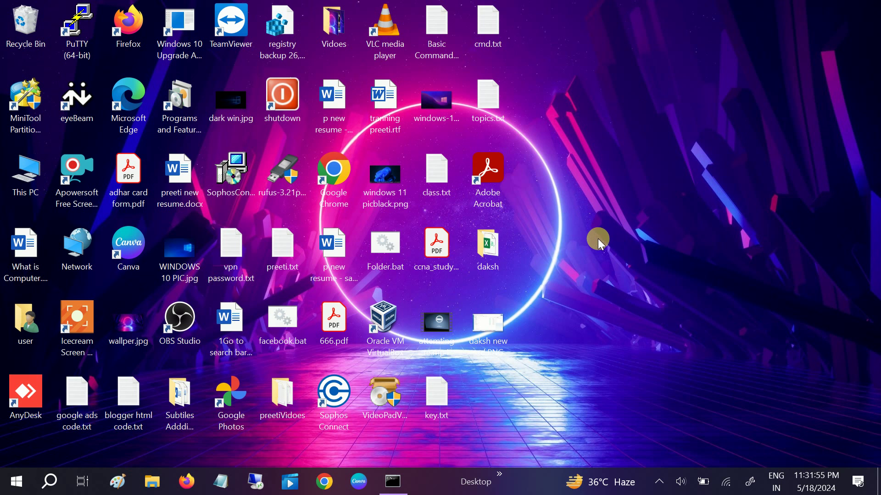
{"action": "right_click", "coordinate": [431, 117]}
{"action": "left_click", "coordinate": [512, 158]}
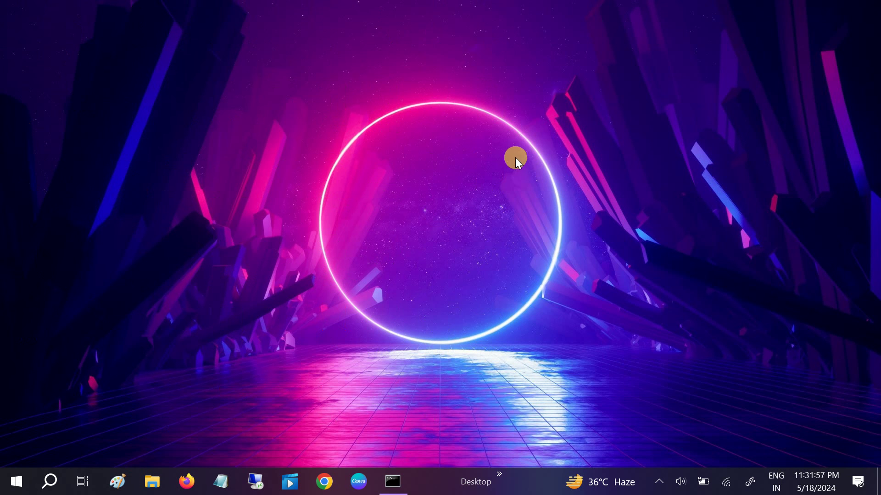
{"action": "right_click", "coordinate": [622, 199]}
{"action": "left_click", "coordinate": [553, 242]}
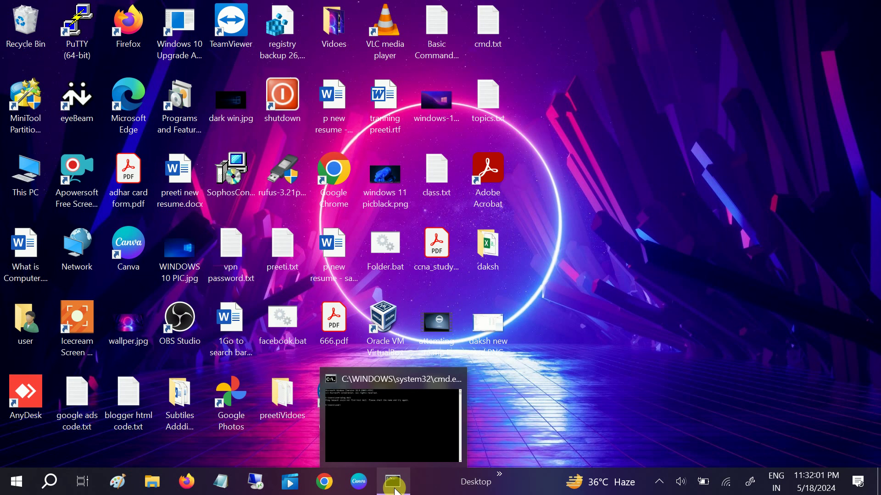
{"action": "left_click", "coordinate": [50, 483]}
{"action": "type", "text": "cmd"}
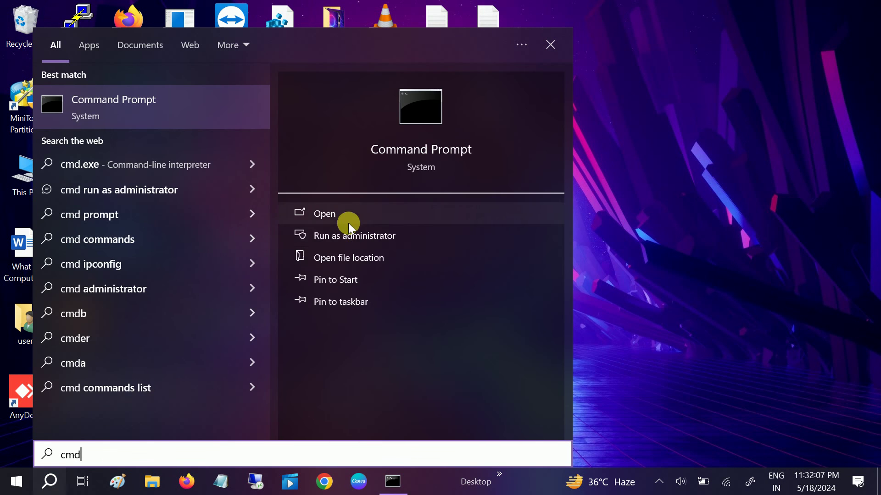
Launch Command Prompt as administrator from the 'cmd' search results
{"action": "left_click", "coordinate": [360, 236]}
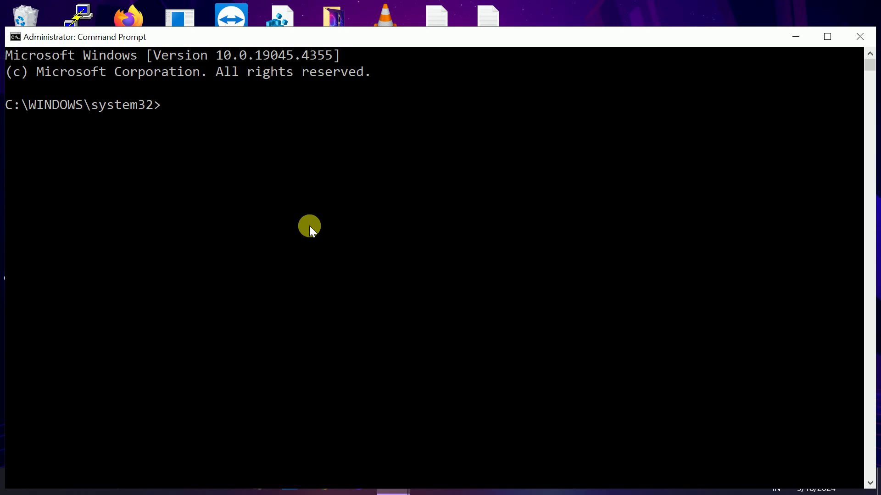
{"action": "type", "text": "sfc "}
{"action": "type", "text": "/"}
{"action": "type", "text": "scann"}
{"action": "type", "text": "ow"}
Run sfc /scannow in the admin Command Prompt and maximize its window
{"action": "key", "text": "Return"}
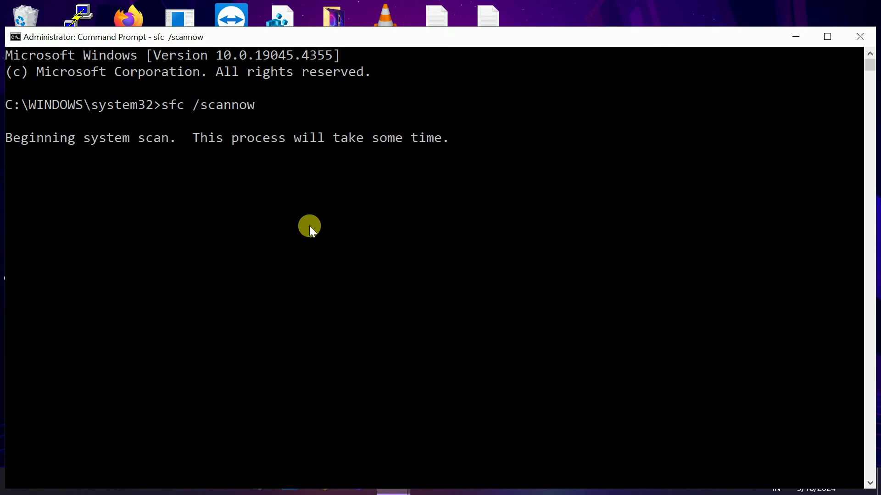
{"action": "left_click", "coordinate": [822, 40]}
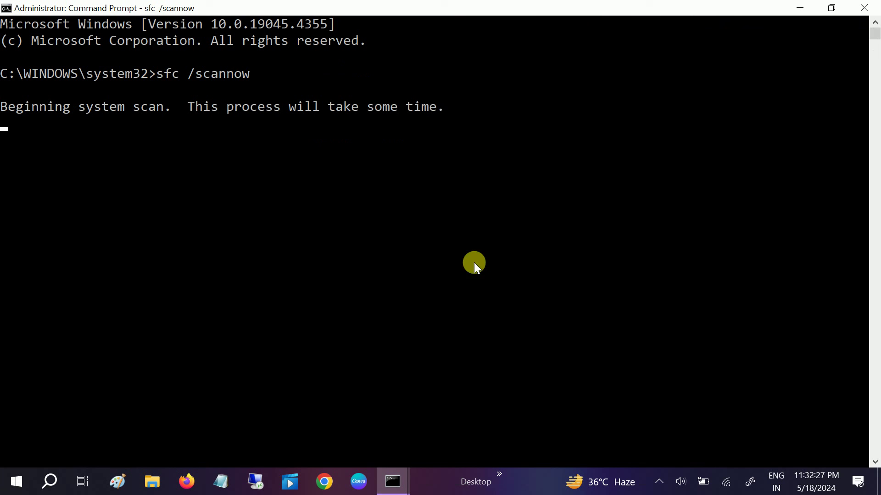